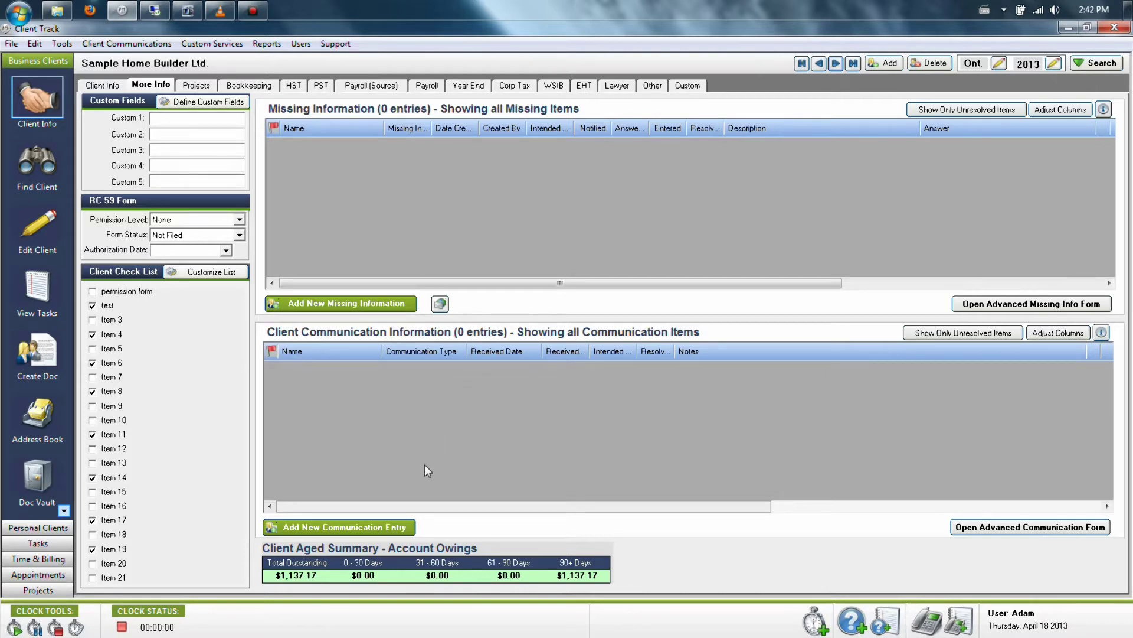
Step: Open a blank Communication Logger entry from Sample Home Builder Ltd's More Info tab
click(405, 527)
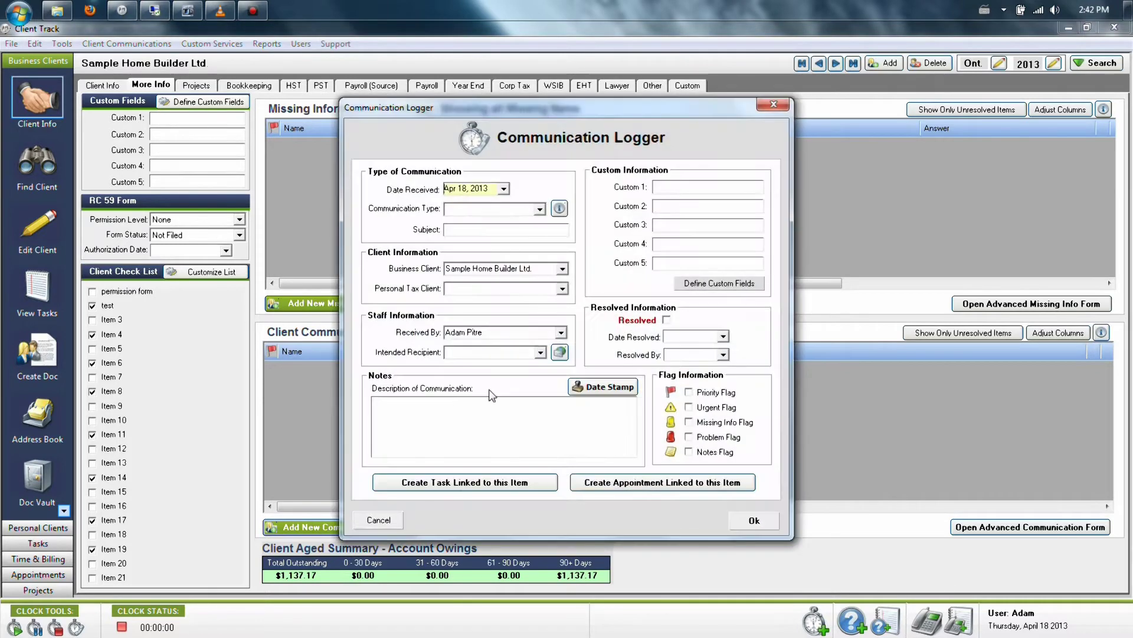
Step: Close the Communication Type list without choosing a type, then cancel the new entry
click(541, 210)
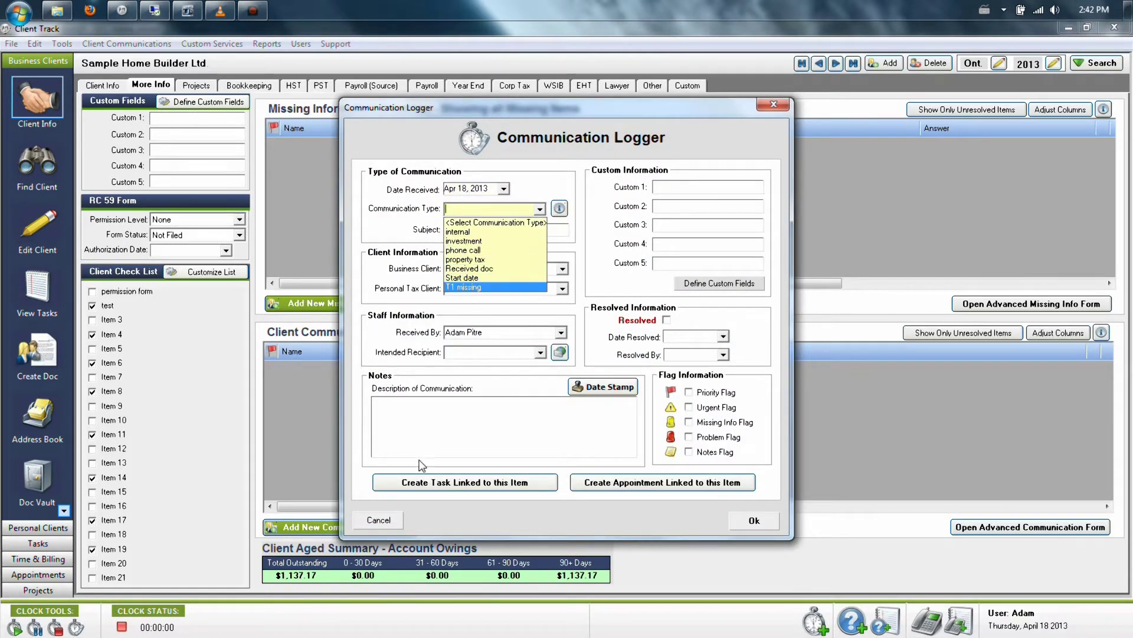
click(434, 503)
click(379, 520)
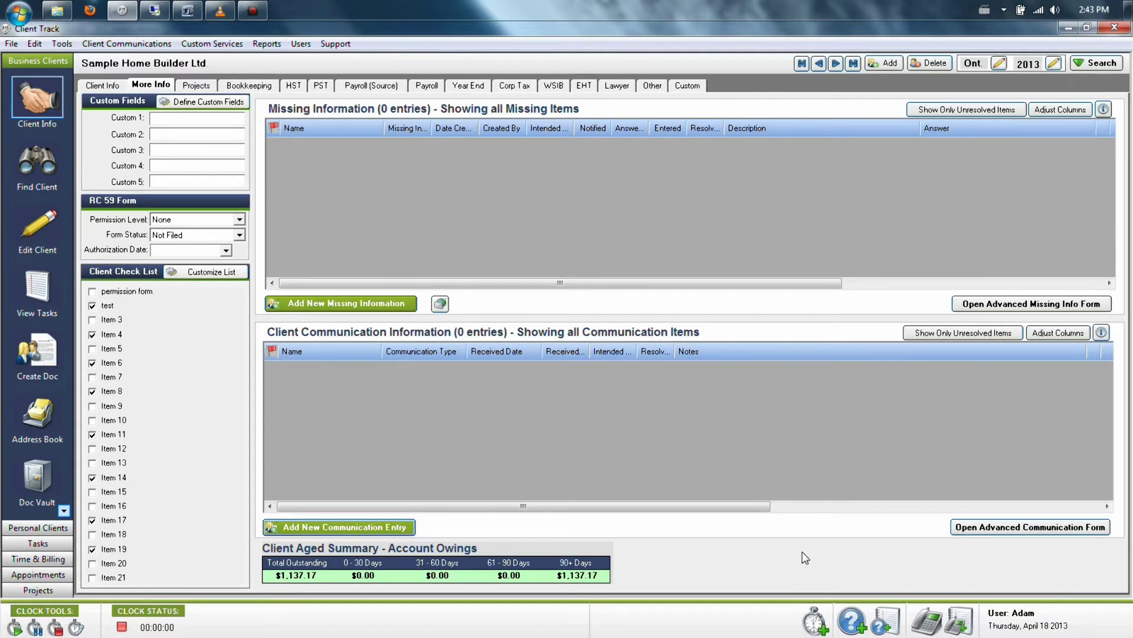
Step: Start a new Outstanding Questions missing-info entry with subject 'test'
click(362, 304)
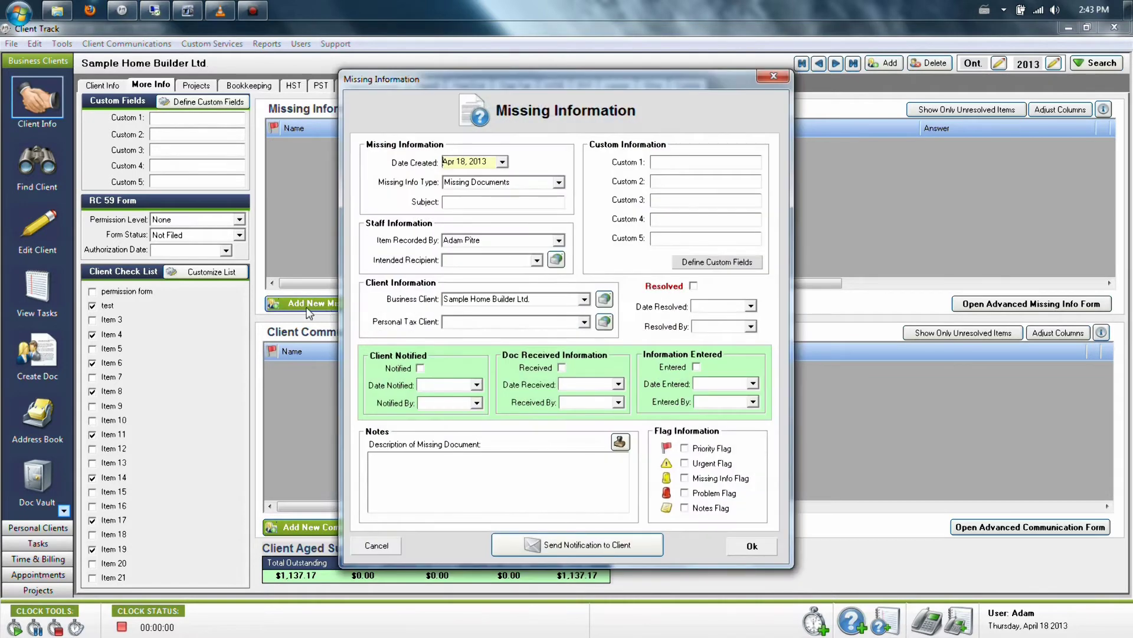
click(558, 184)
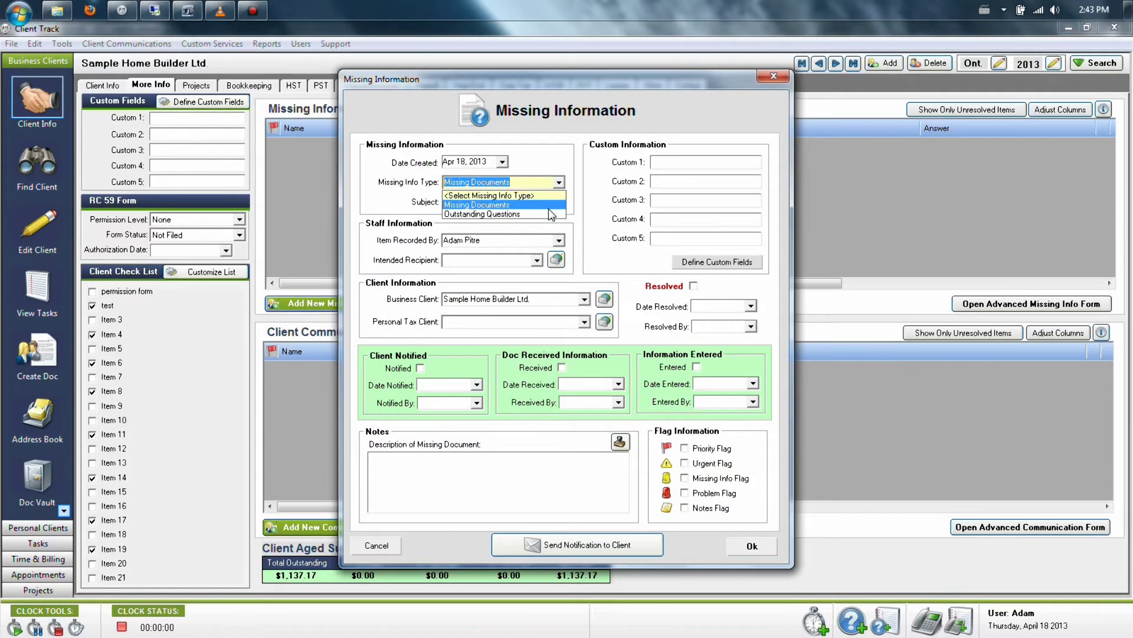
click(569, 200)
click(558, 182)
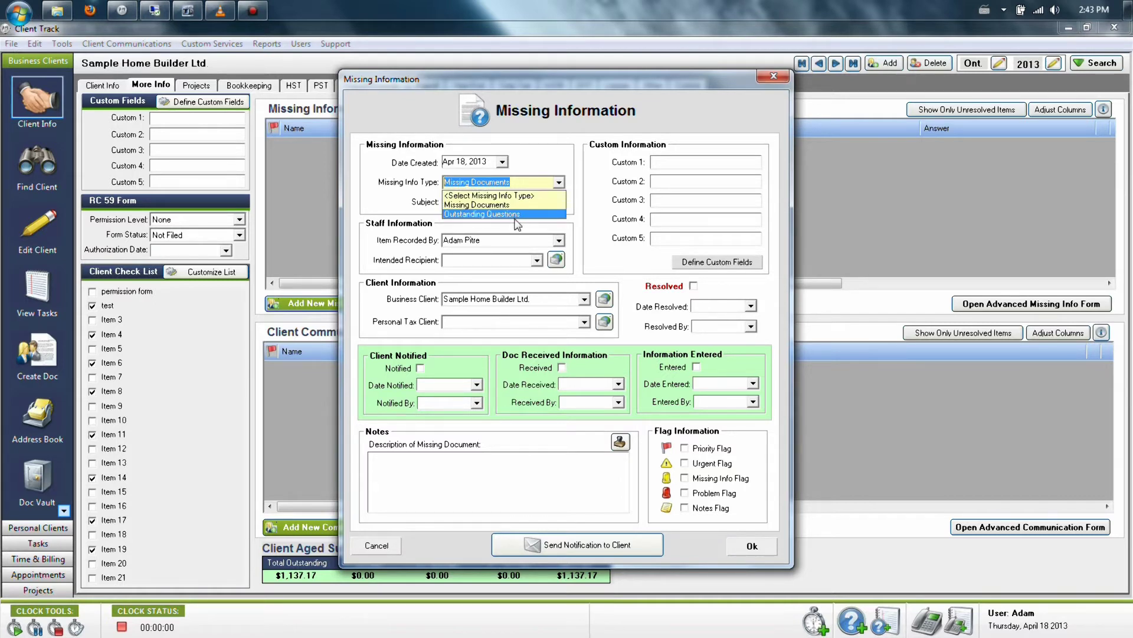
click(515, 215)
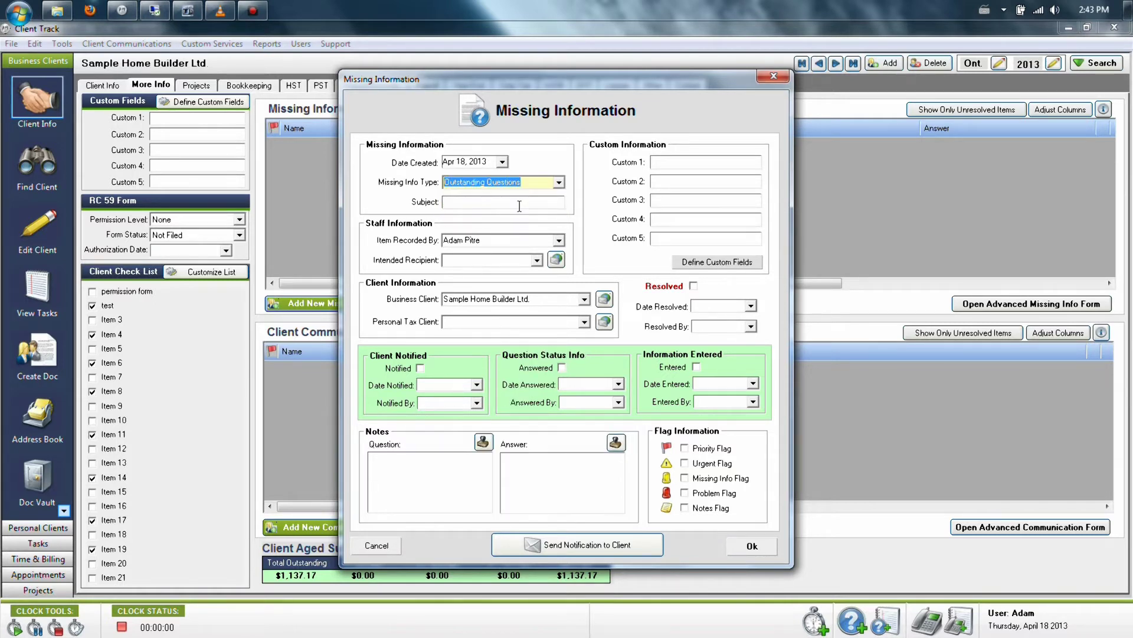
click(508, 202)
text(test)
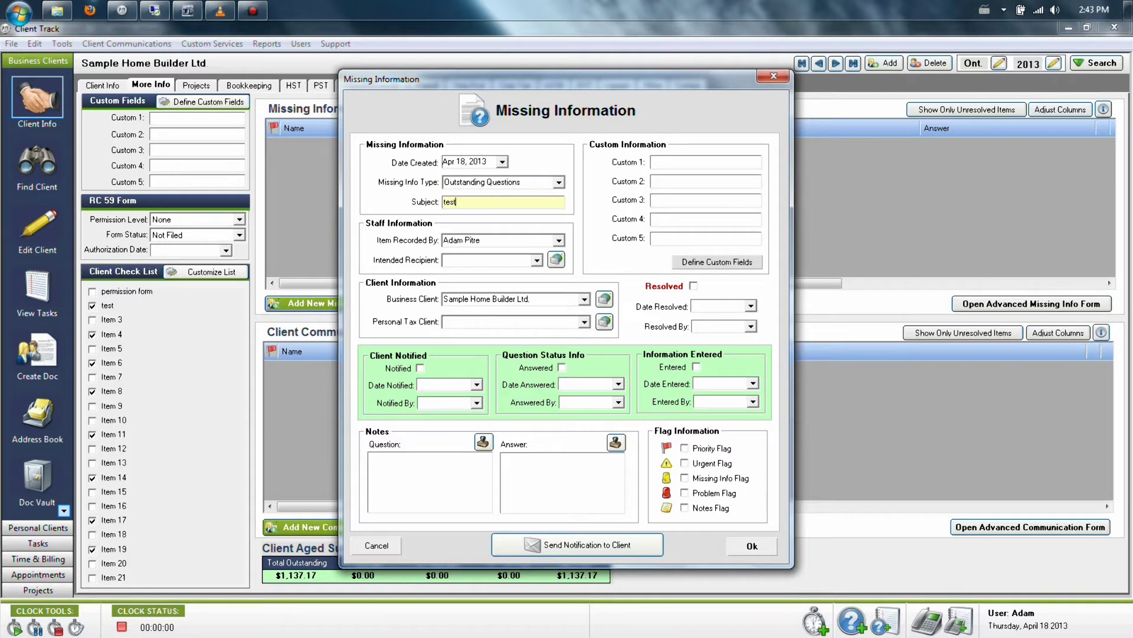
Step: Address it to another staff member, enter the question 'testing the information', and mark the client notified
click(537, 260)
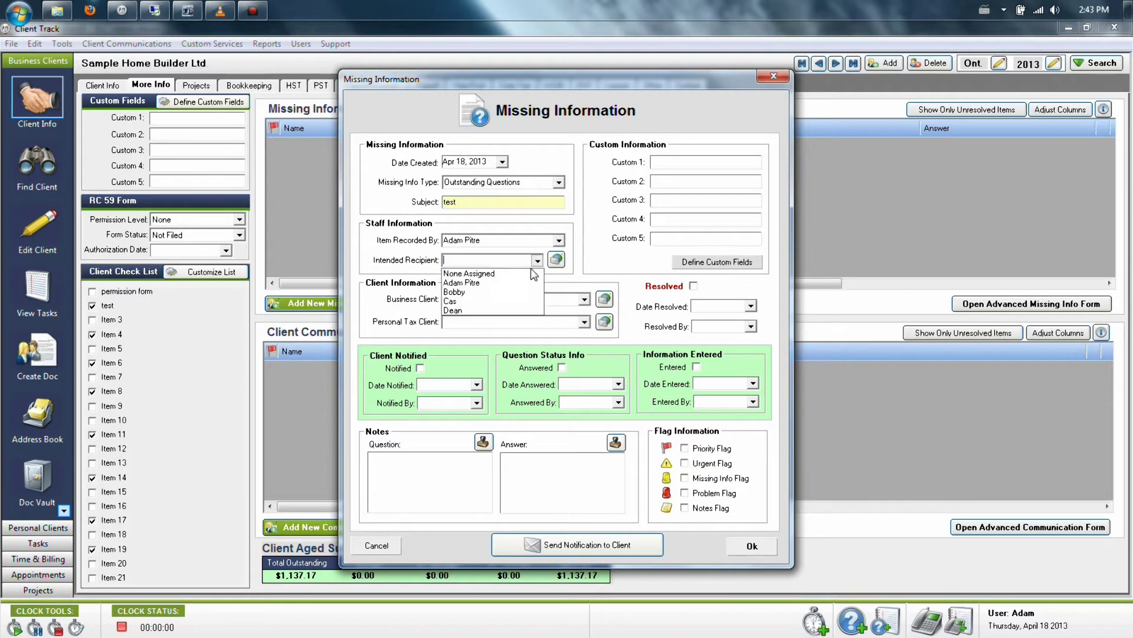
click(490, 292)
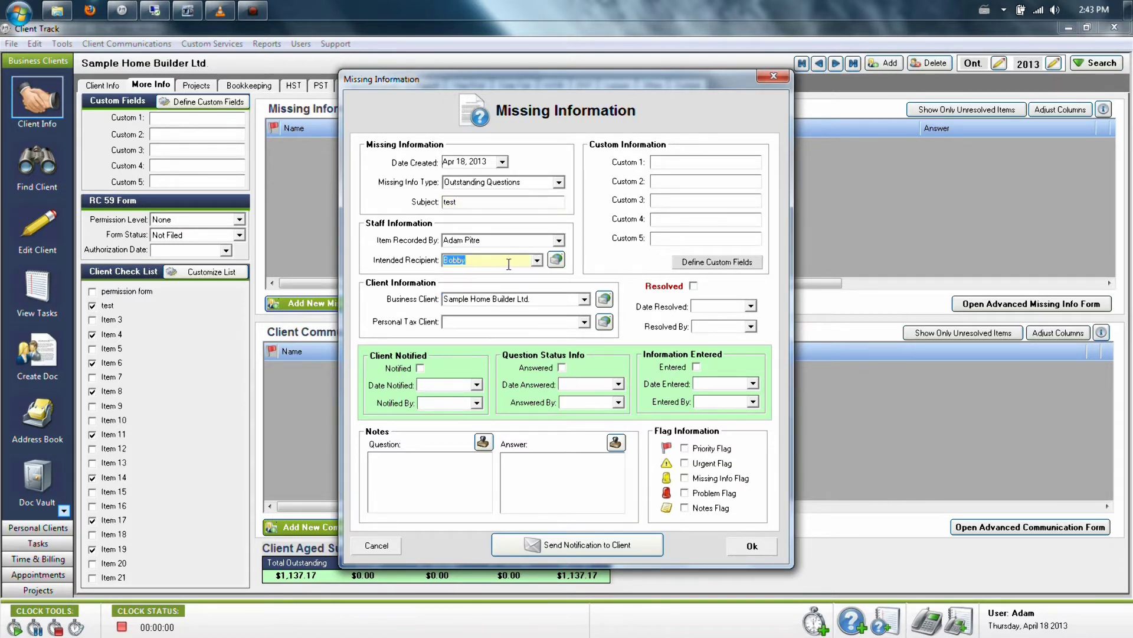
click(421, 476)
text(testing the information)
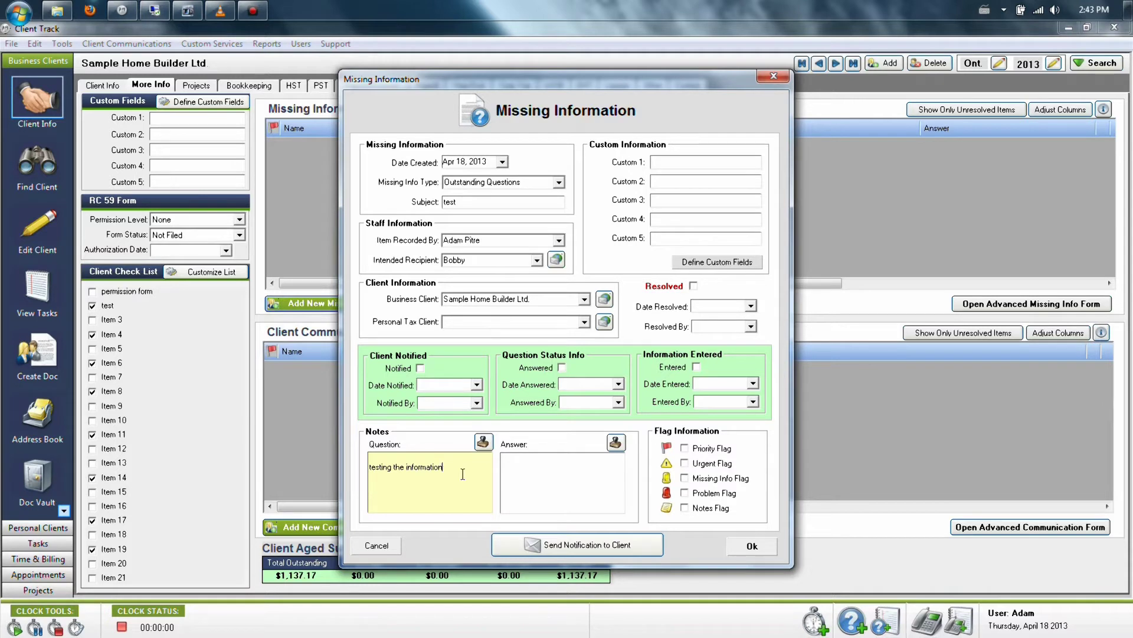
click(421, 369)
click(420, 368)
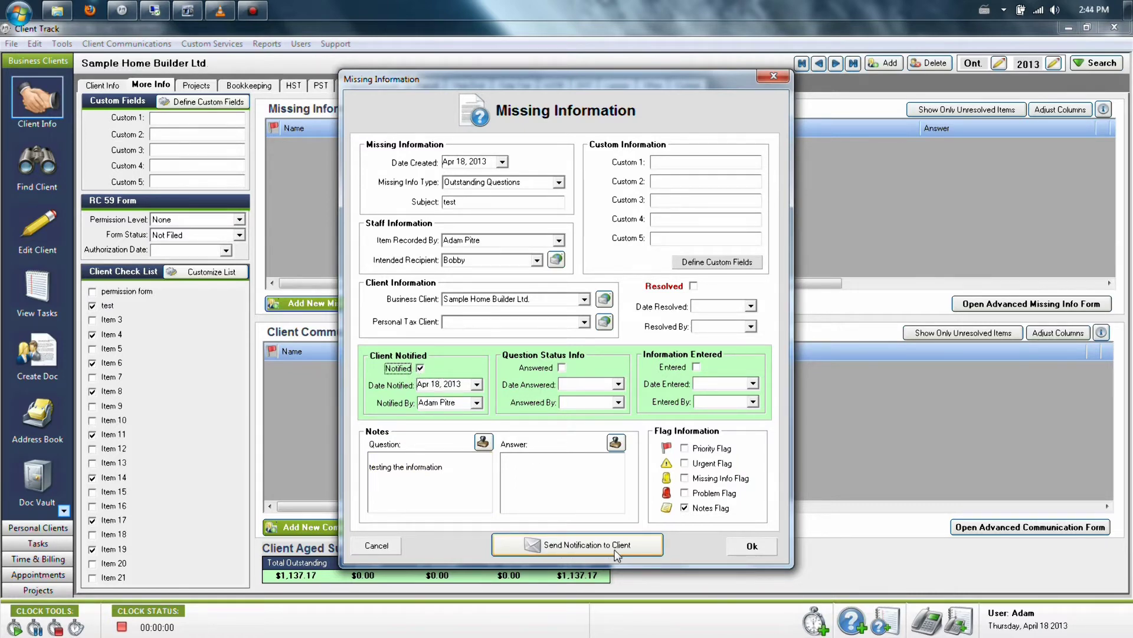
click(575, 547)
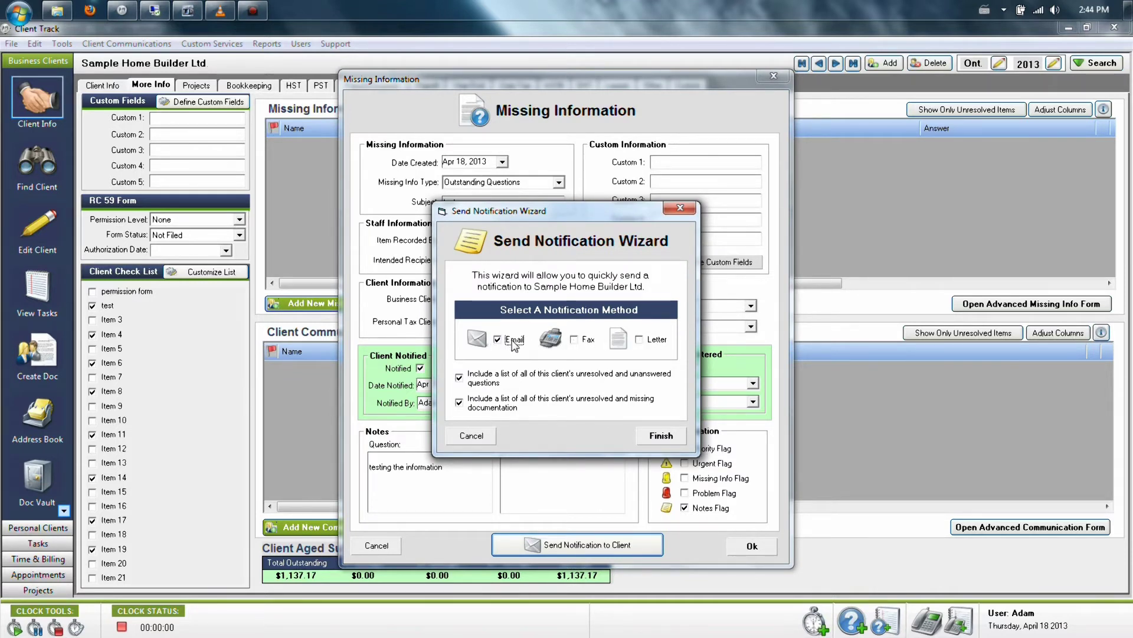
click(651, 435)
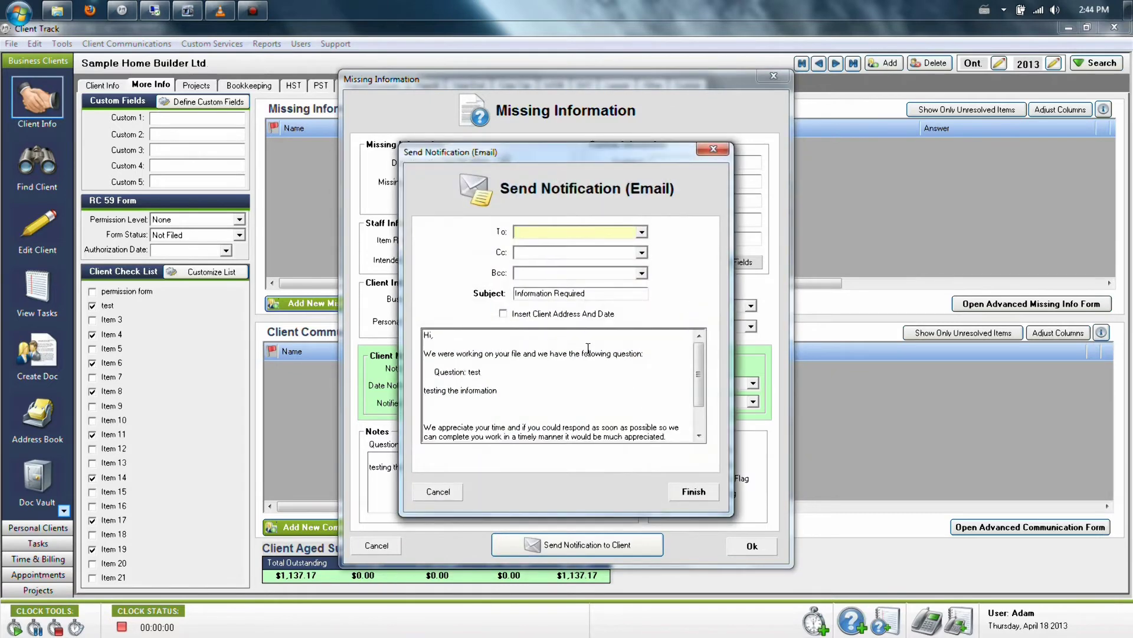
drag(475, 353, 566, 476)
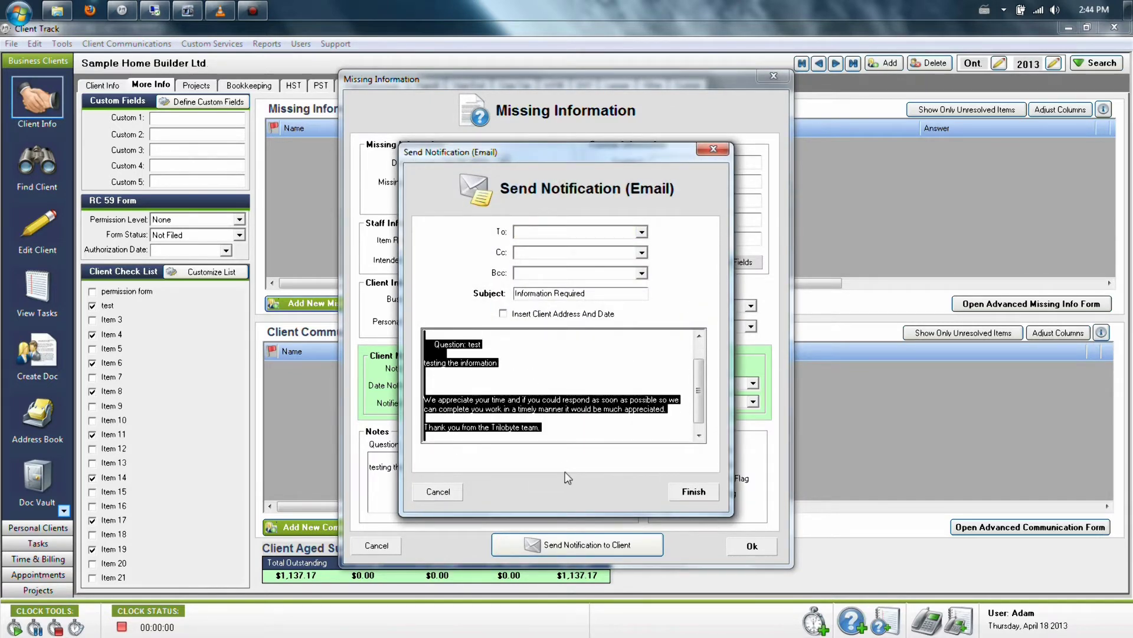
click(455, 495)
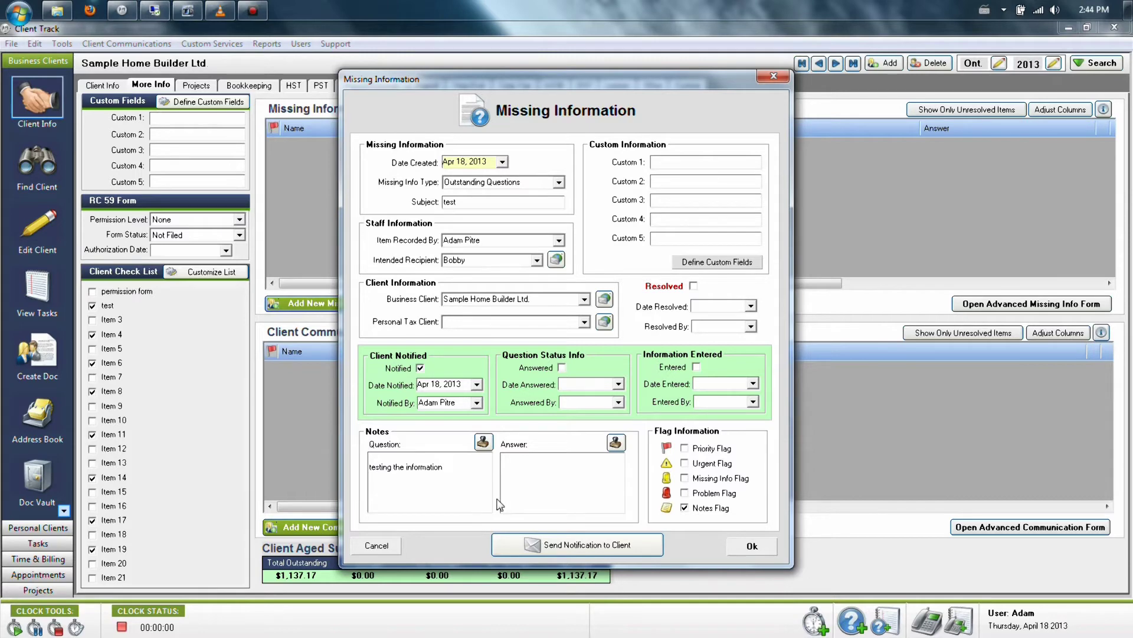
click(753, 546)
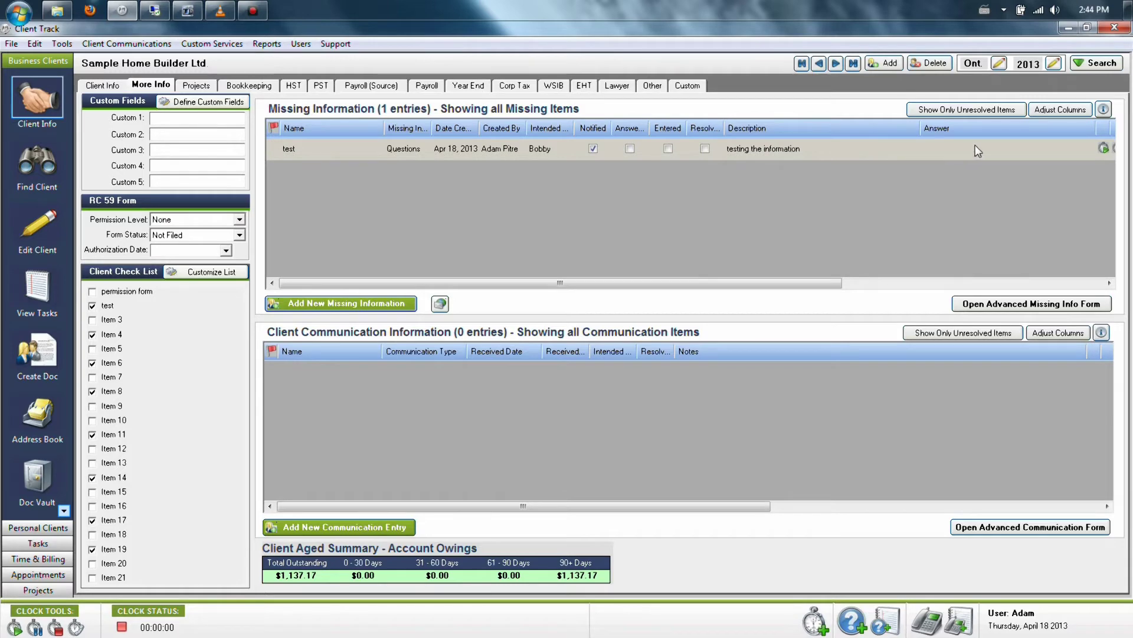
Step: Sign in as the question's recipient user and dismiss the pending notifications list
click(300, 43)
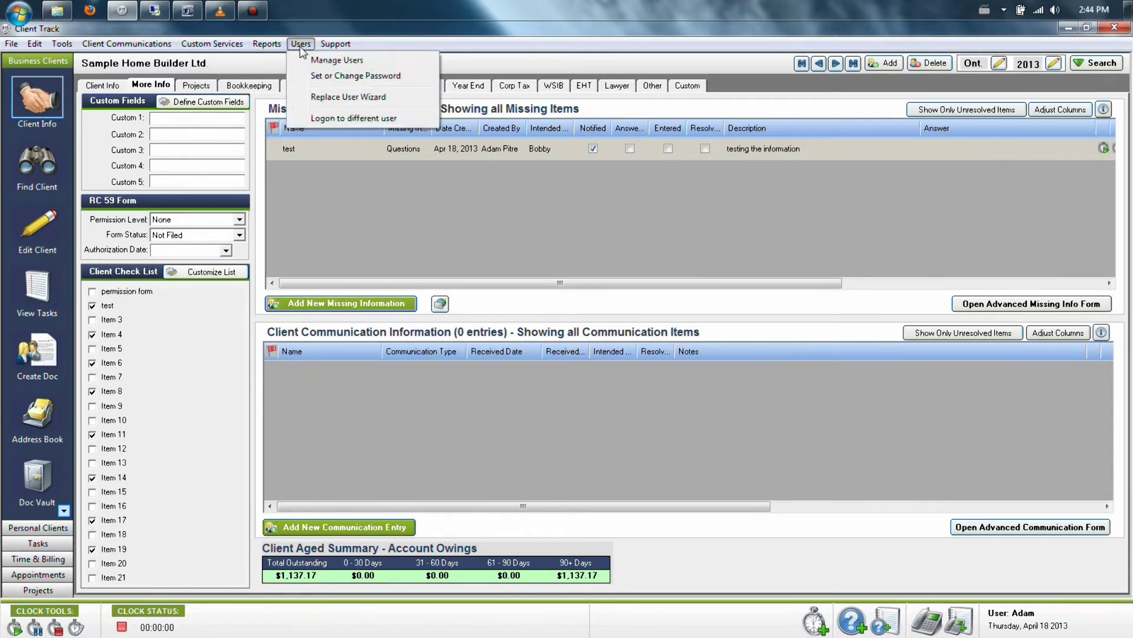
click(322, 119)
click(576, 341)
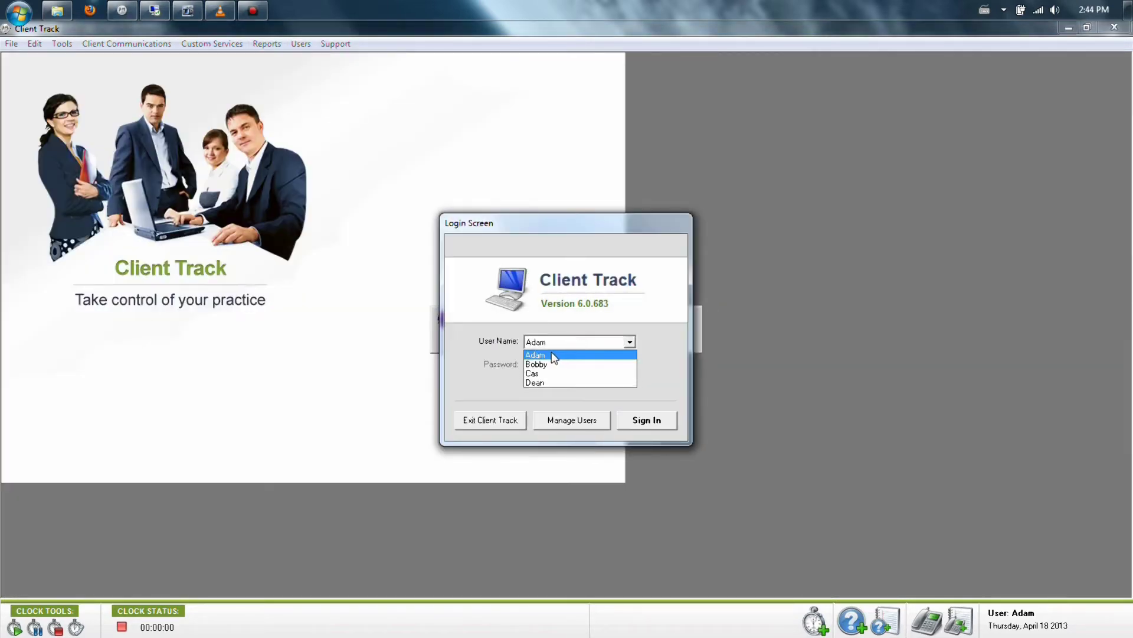
click(546, 367)
click(662, 418)
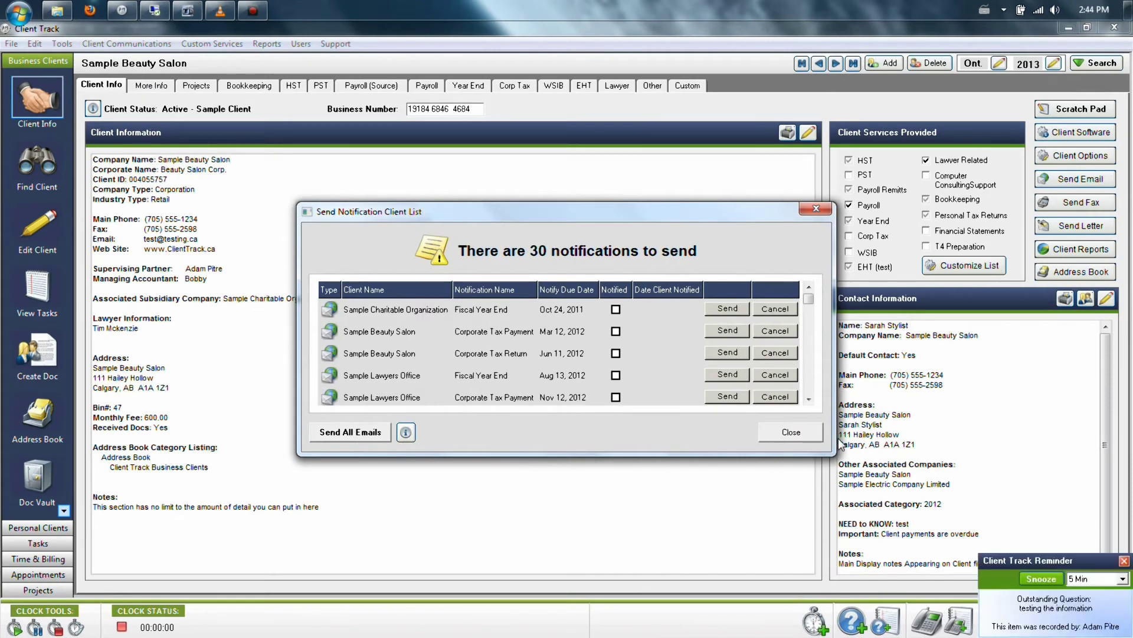
click(791, 432)
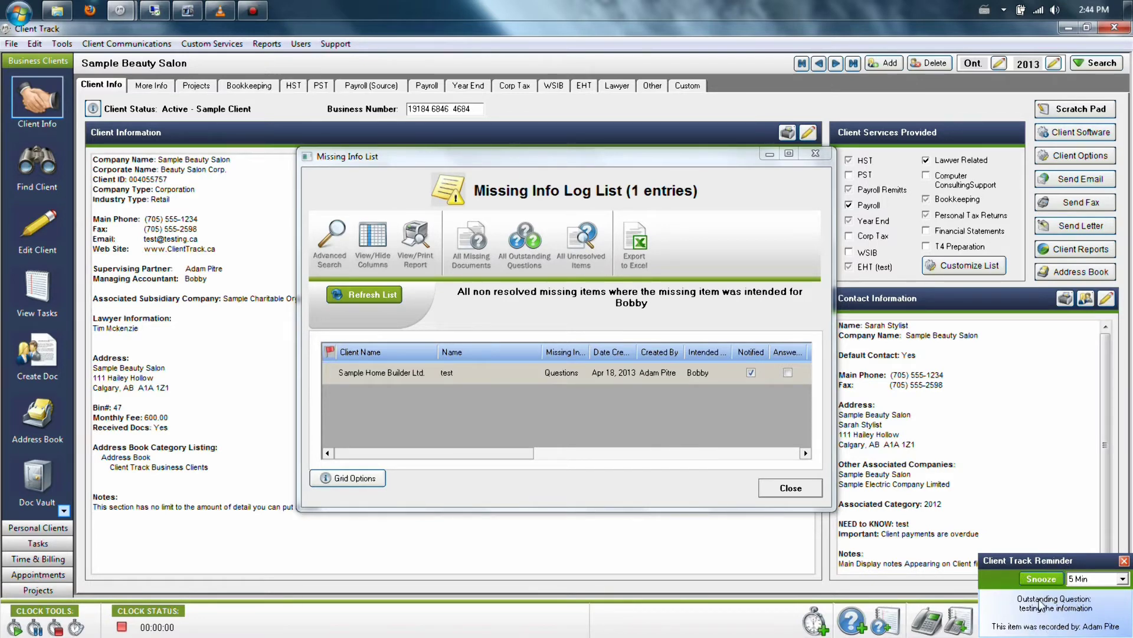
Step: Dismiss the reminder, widen the Missing Info Log List, and view the 'test' question's details
click(1124, 560)
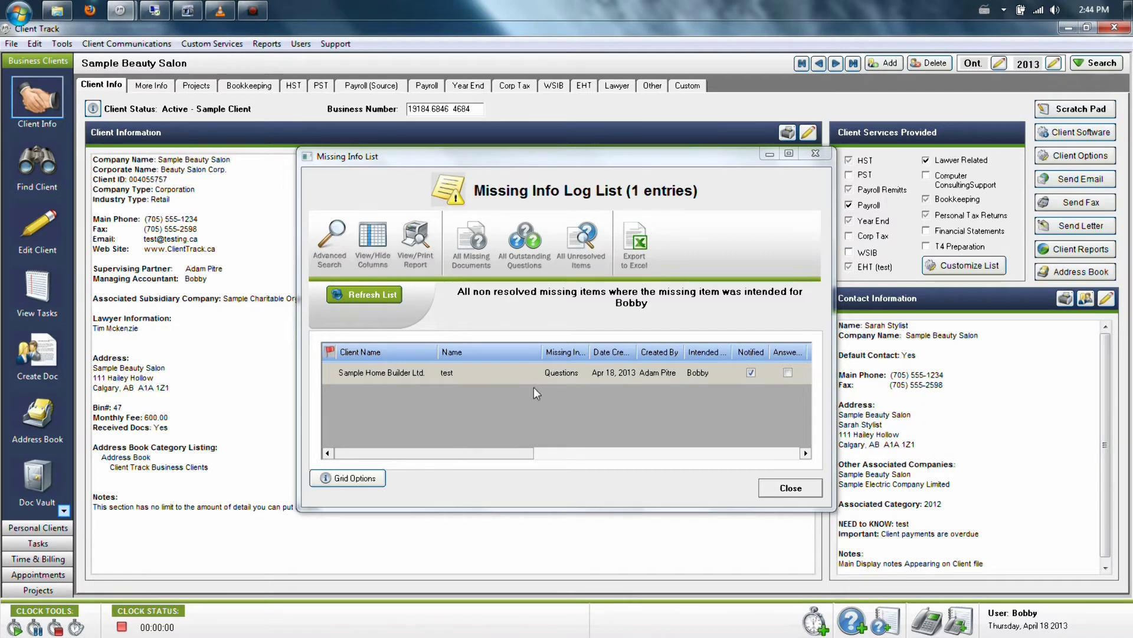
click(605, 167)
drag(606, 167, 395, 161)
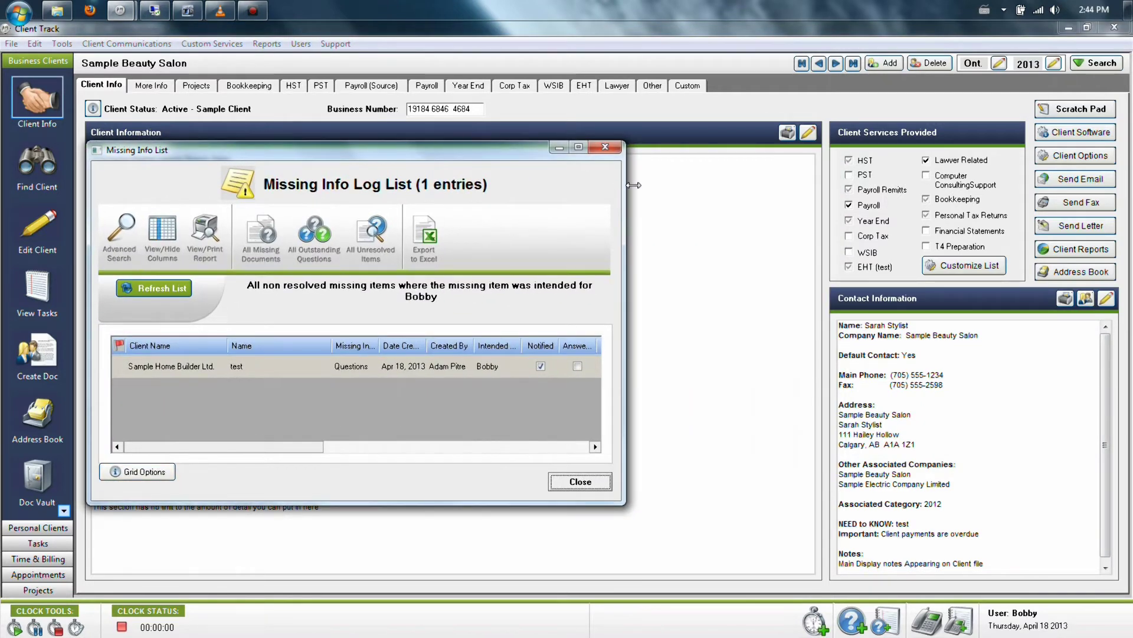
drag(622, 185, 1095, 187)
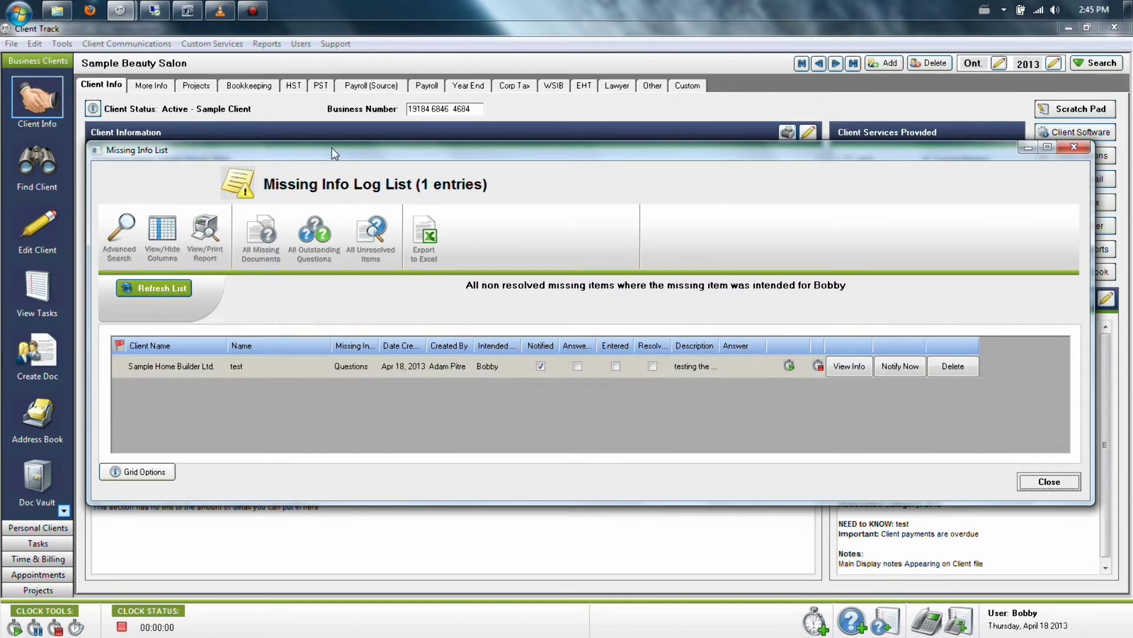
click(861, 367)
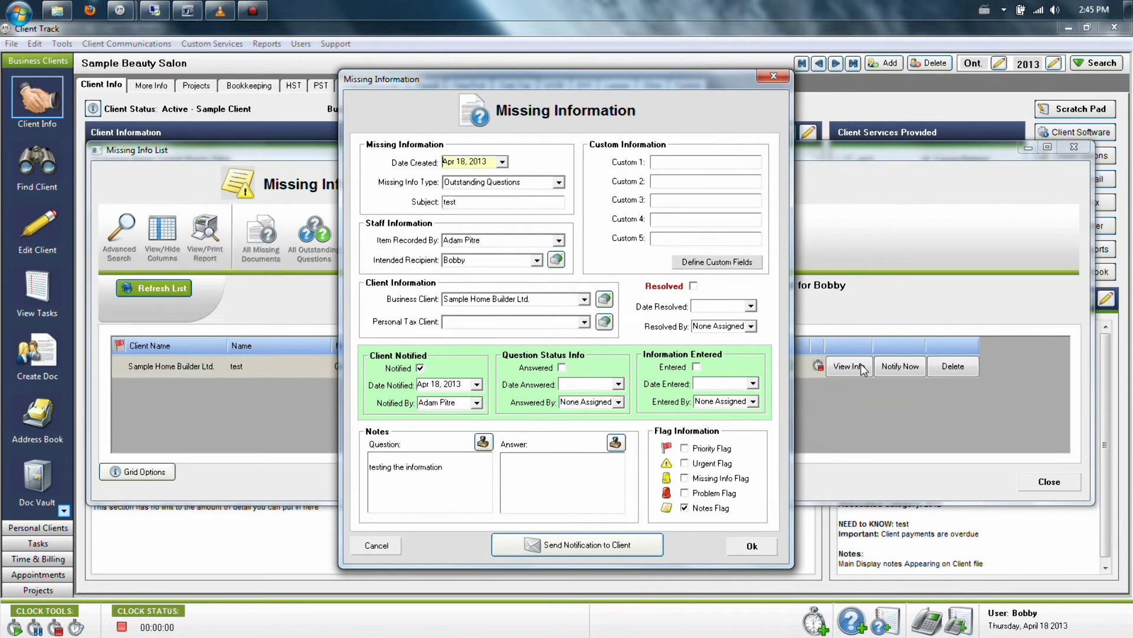
Step: Answer the question, mark it answered and entered, resolved Apr 18, 2013 by the current user
click(545, 478)
click(561, 367)
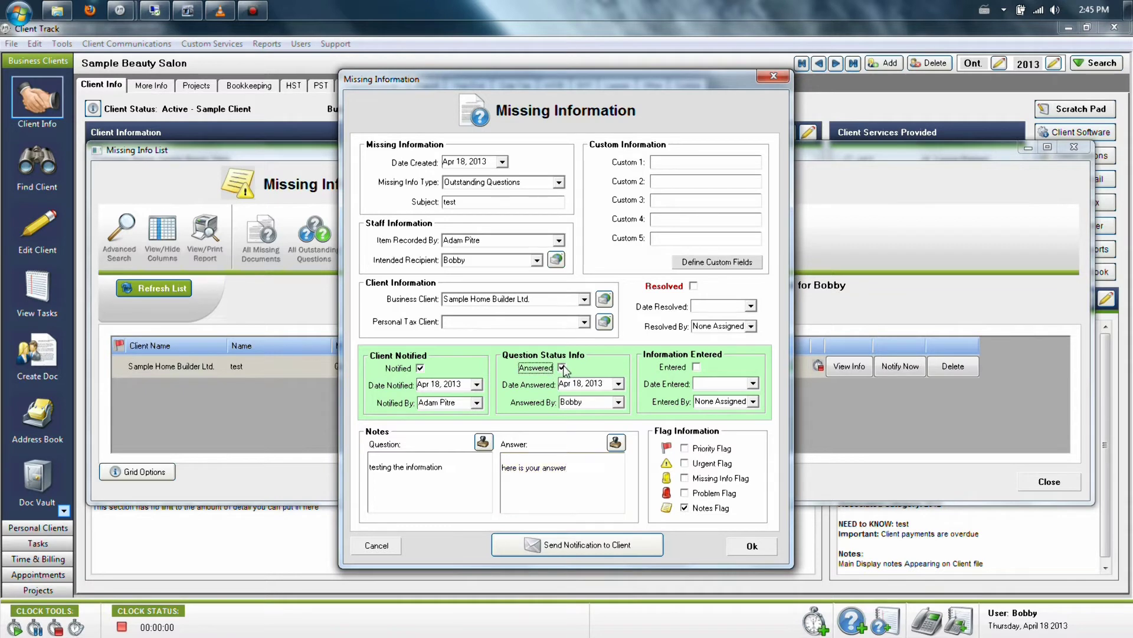
click(697, 366)
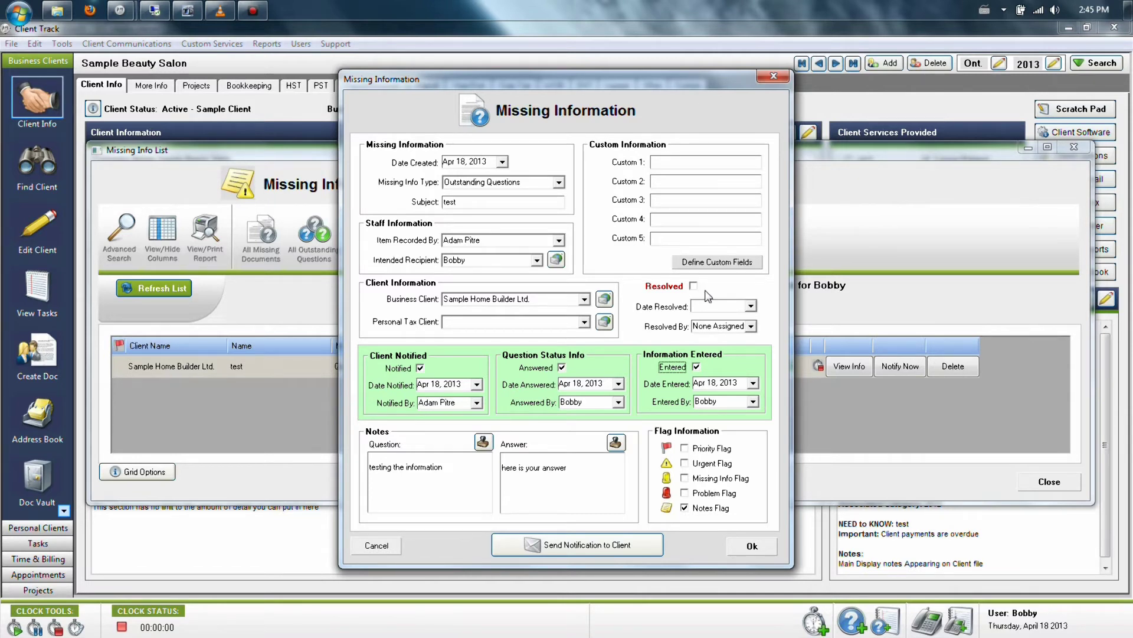
click(751, 307)
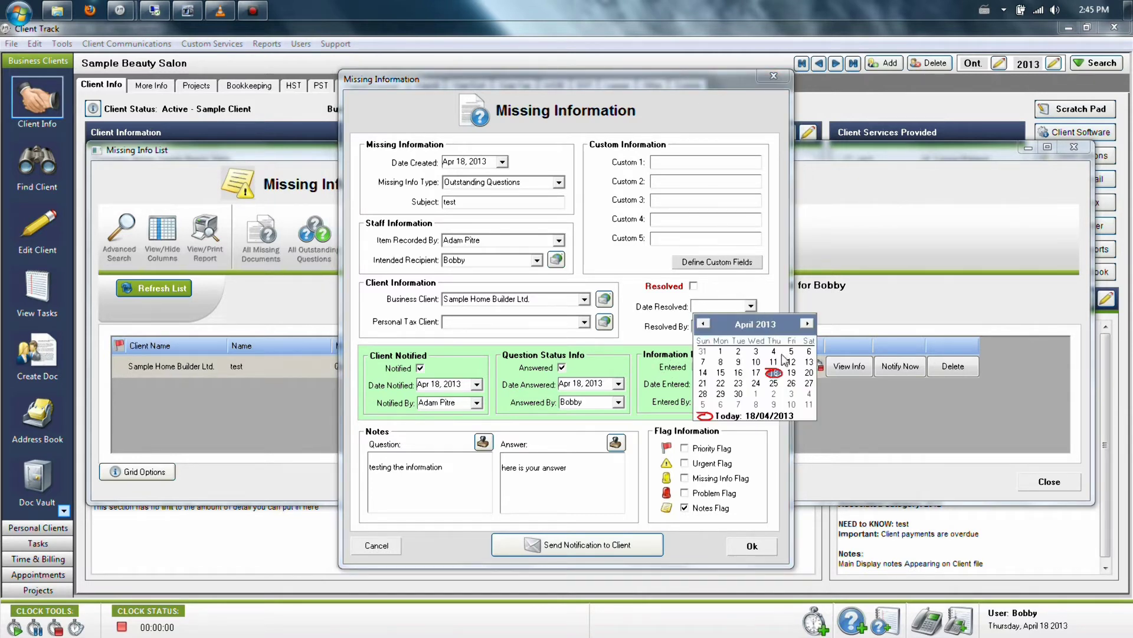
click(774, 372)
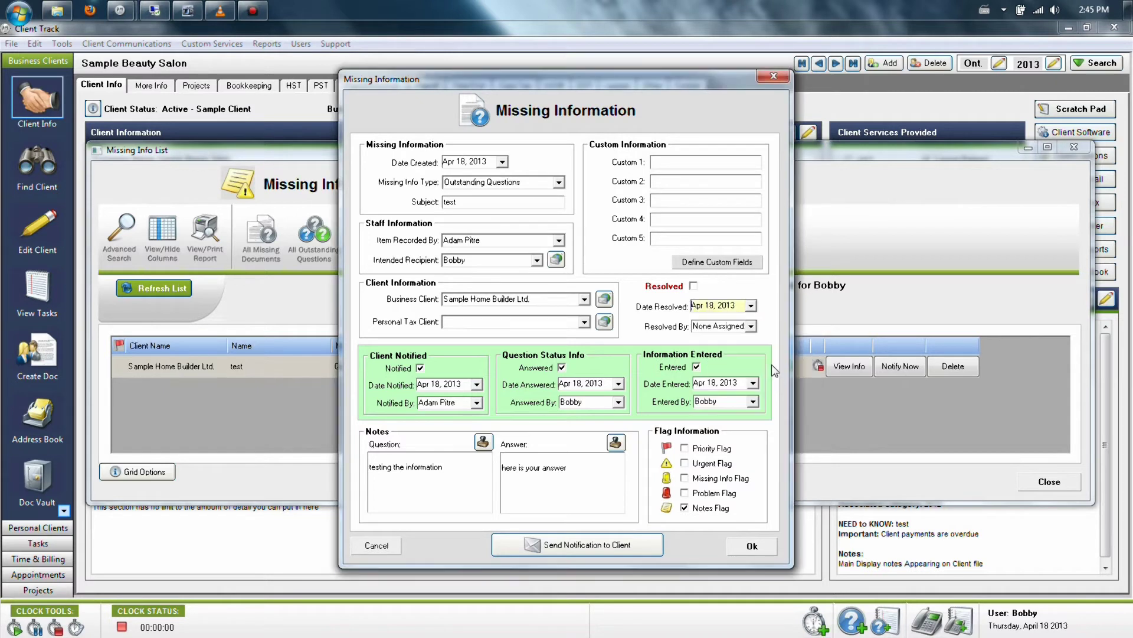
click(751, 326)
click(726, 358)
Step: Redirect the question to the other staff member and save it
click(537, 259)
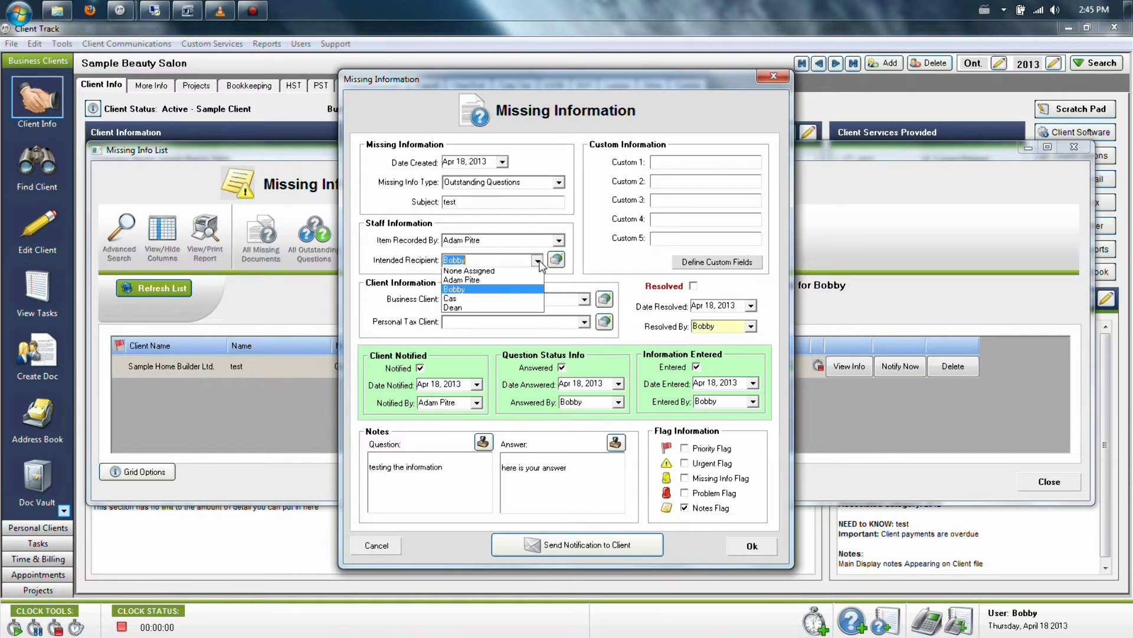
click(495, 283)
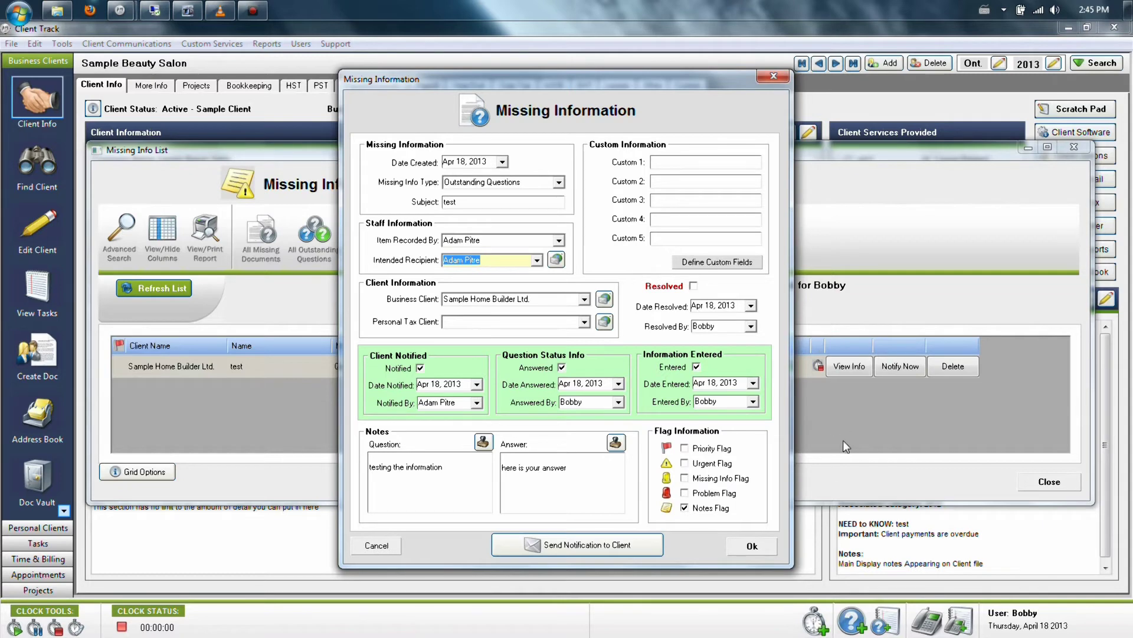
click(752, 546)
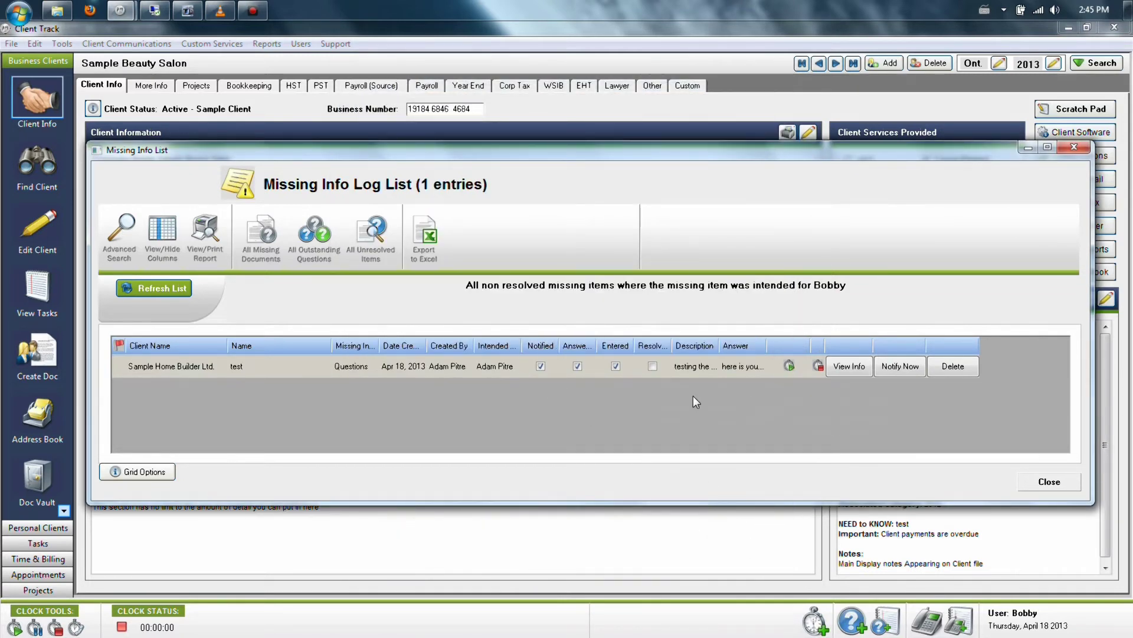
Step: Close the missing-info log and sign in as the other staff member
click(1048, 482)
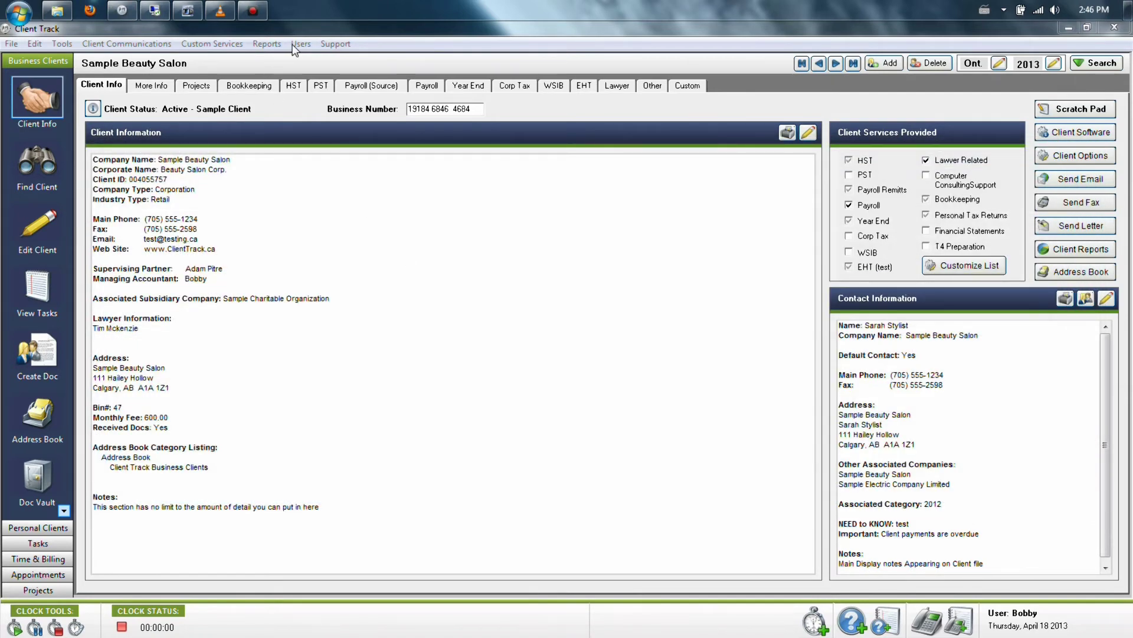
click(302, 44)
click(342, 118)
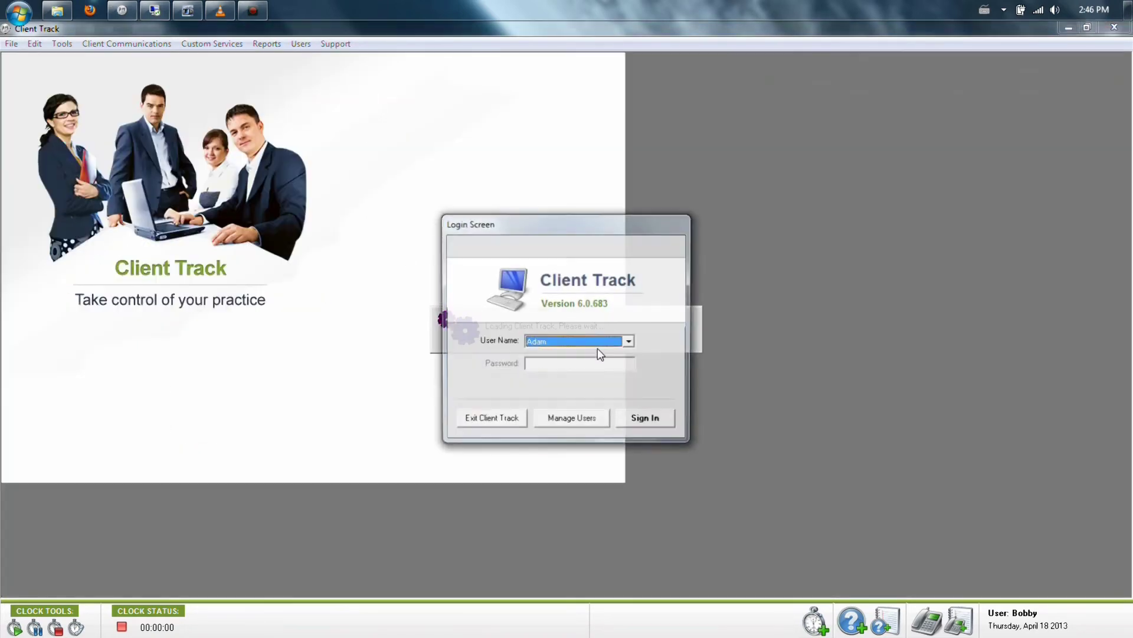
click(633, 419)
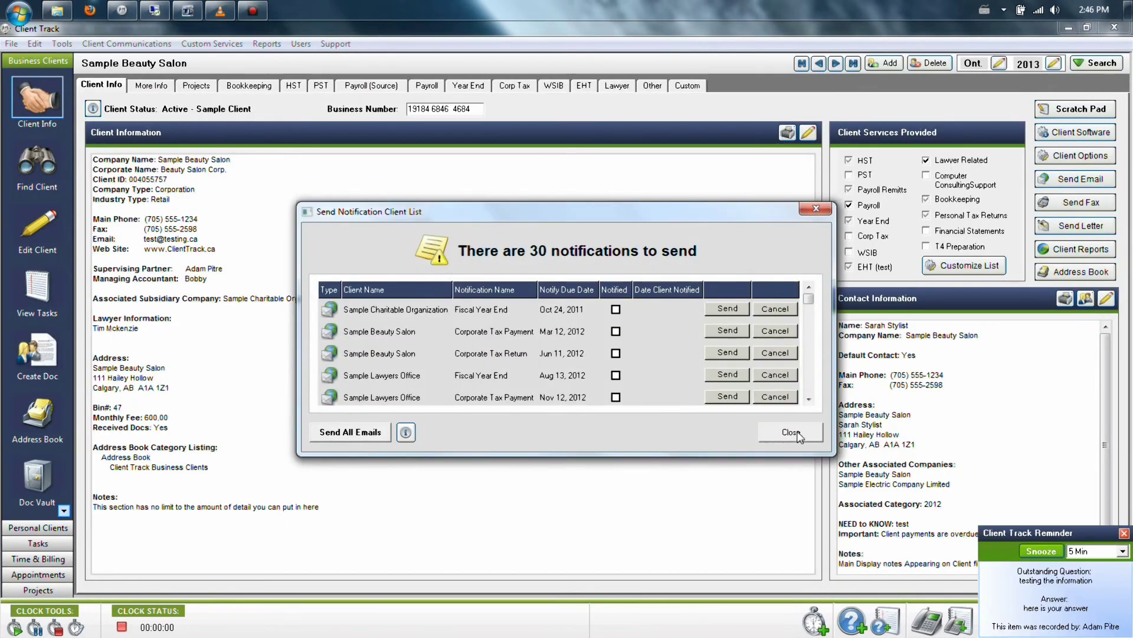
Step: Exit the notification wizard, enlarge the Missing Info list, and reopen the test question's details
click(797, 434)
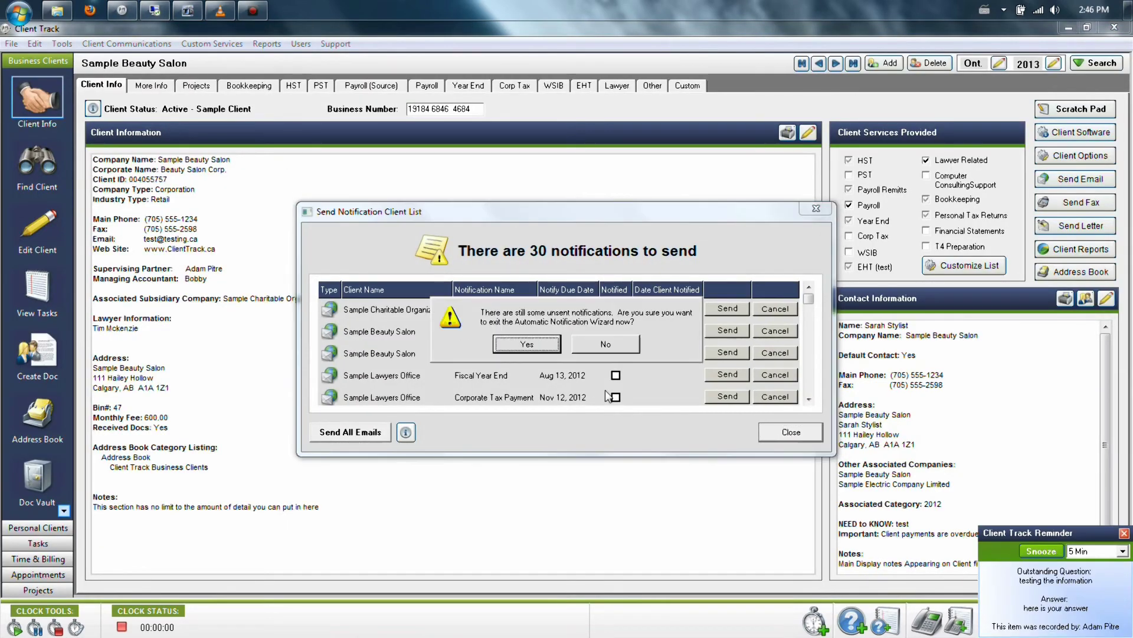
click(527, 343)
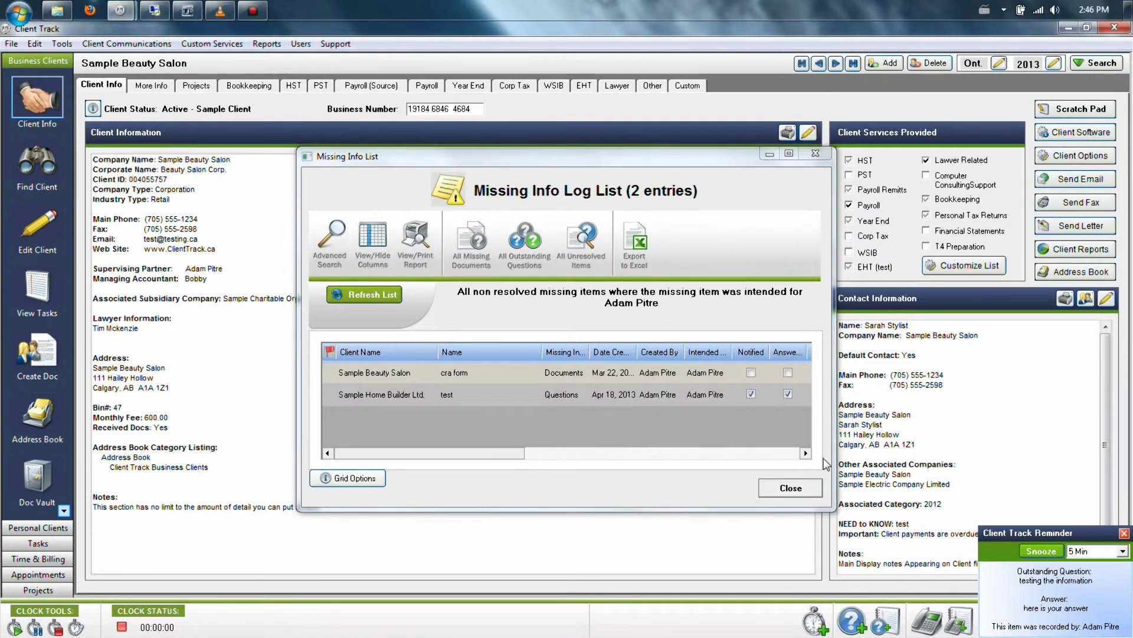
drag(664, 155, 493, 143)
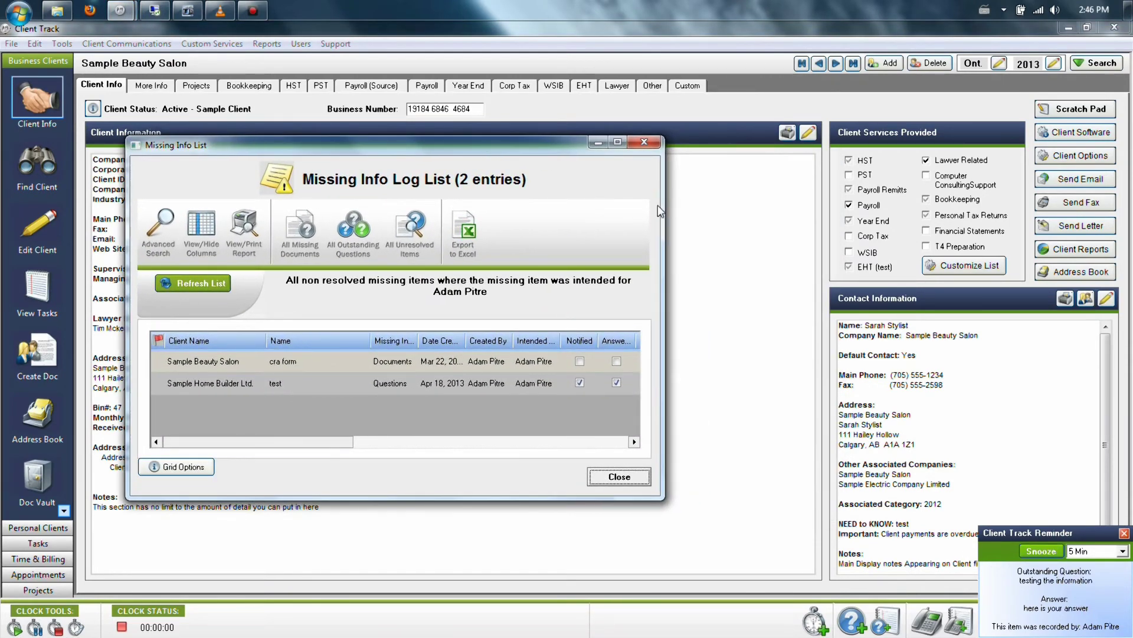
drag(662, 211, 1036, 213)
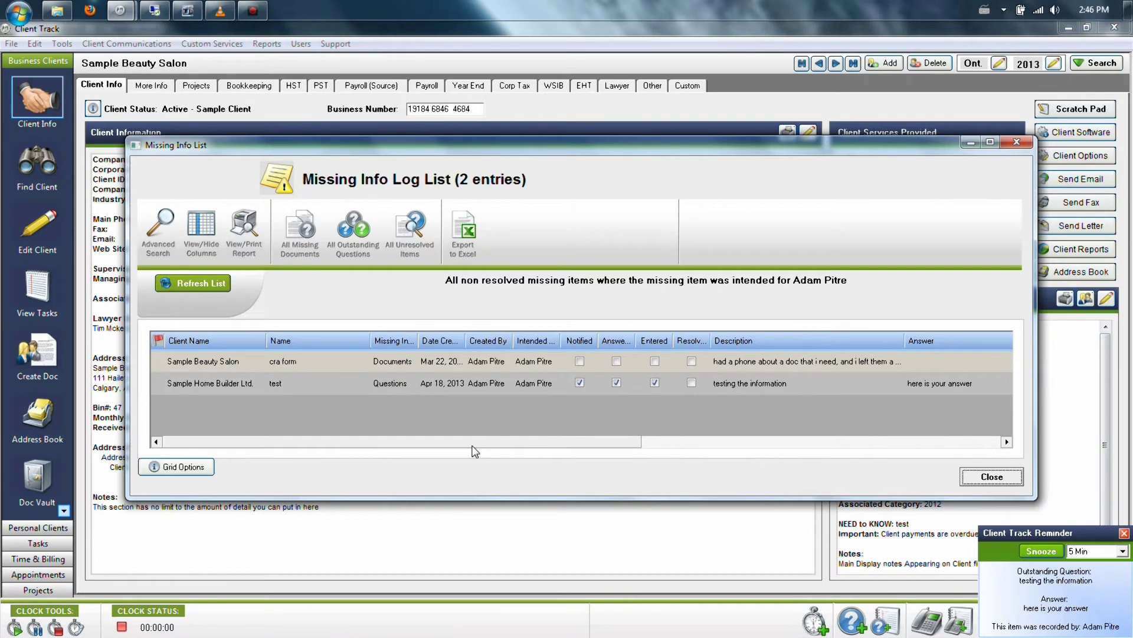
drag(473, 446, 658, 443)
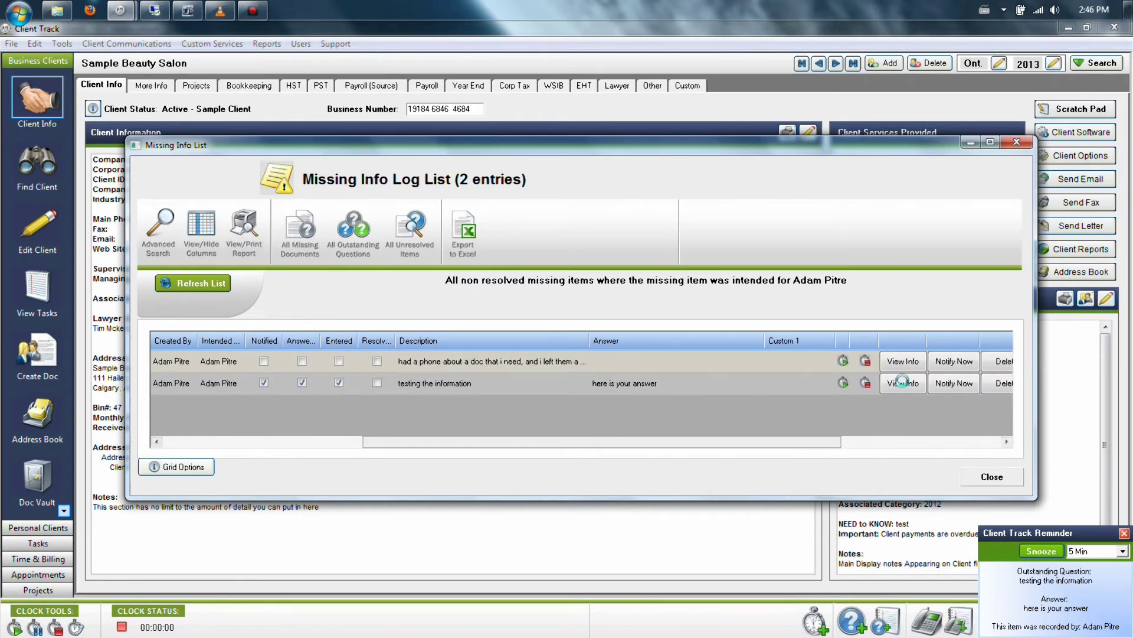
click(903, 383)
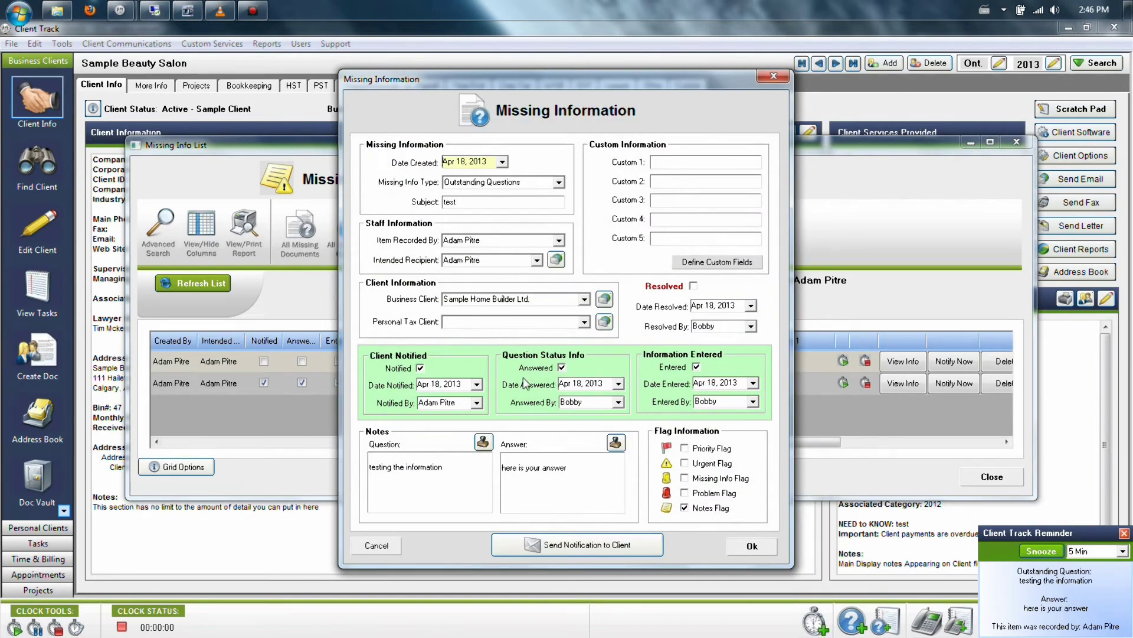
Step: Tick Resolved on the test question, save it, and close the missing-info log
click(693, 287)
click(753, 546)
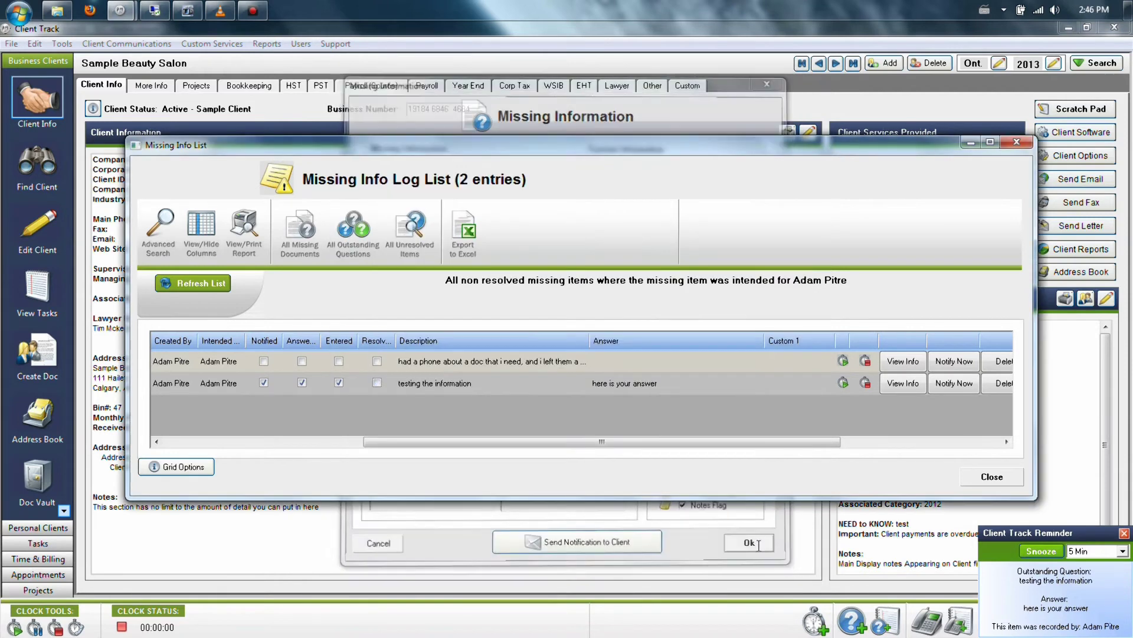
click(985, 478)
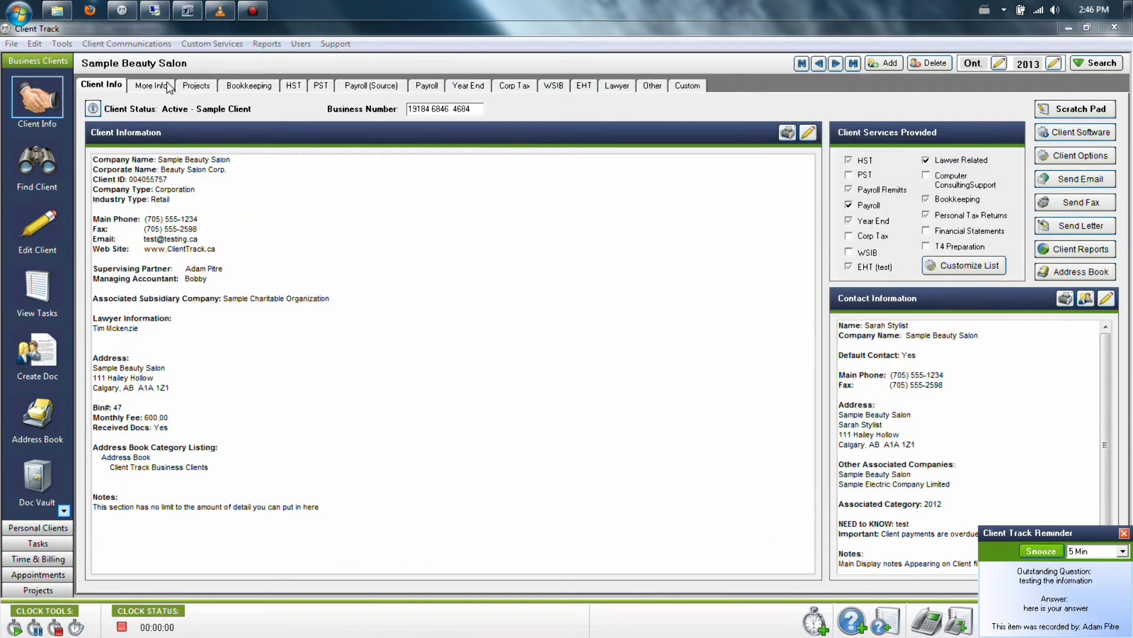
Step: Navigate client records to Sample Home Builder Ltd's More Info view and open the advanced missing-info list
click(835, 63)
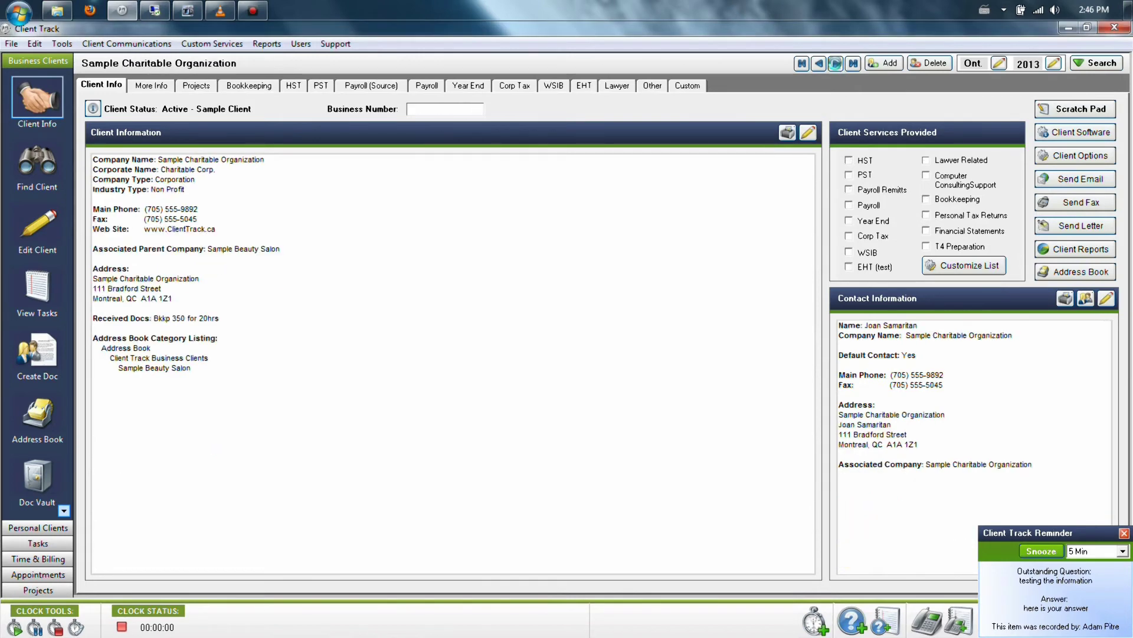
click(835, 63)
click(835, 63)
click(835, 63)
click(151, 86)
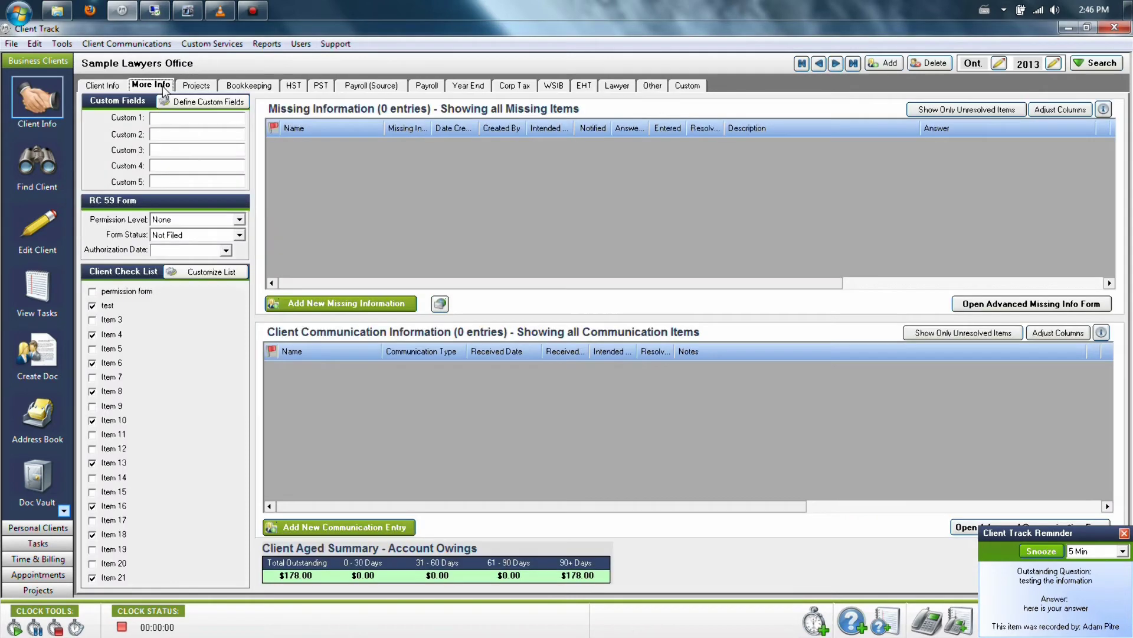
click(819, 63)
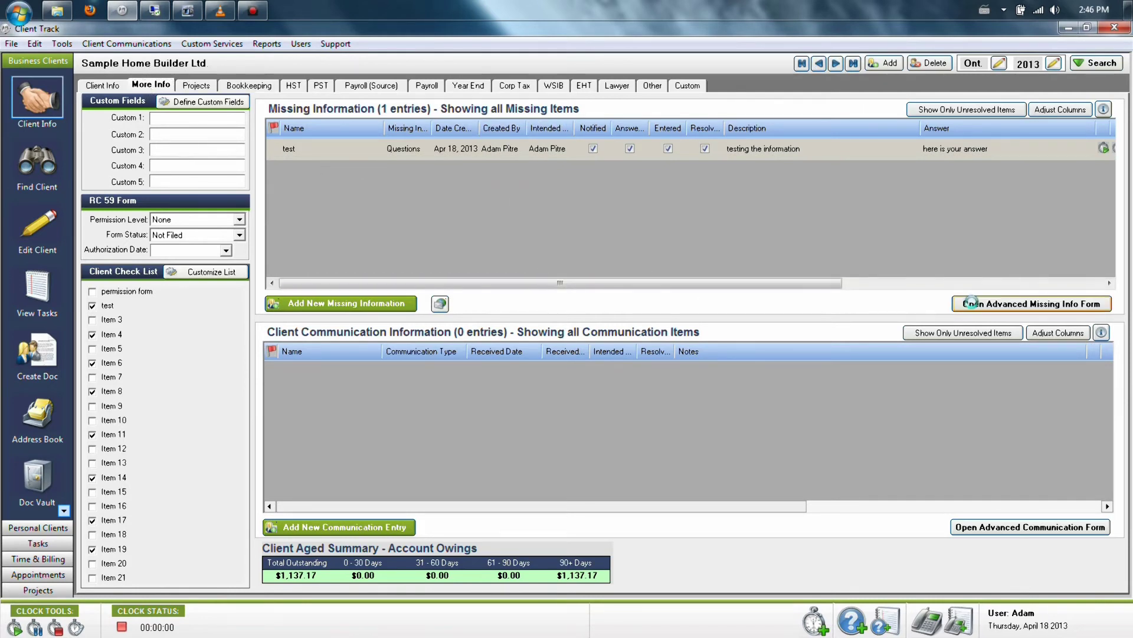
click(969, 304)
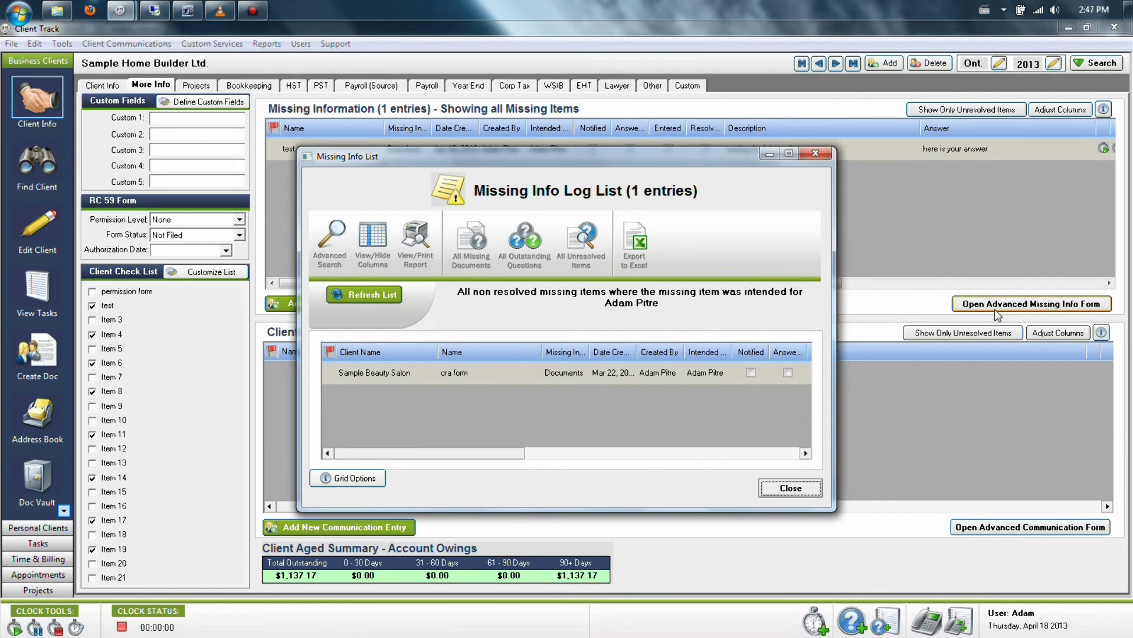
Step: Close the missing-info list and open Advanced Search in the advanced communication log
click(791, 488)
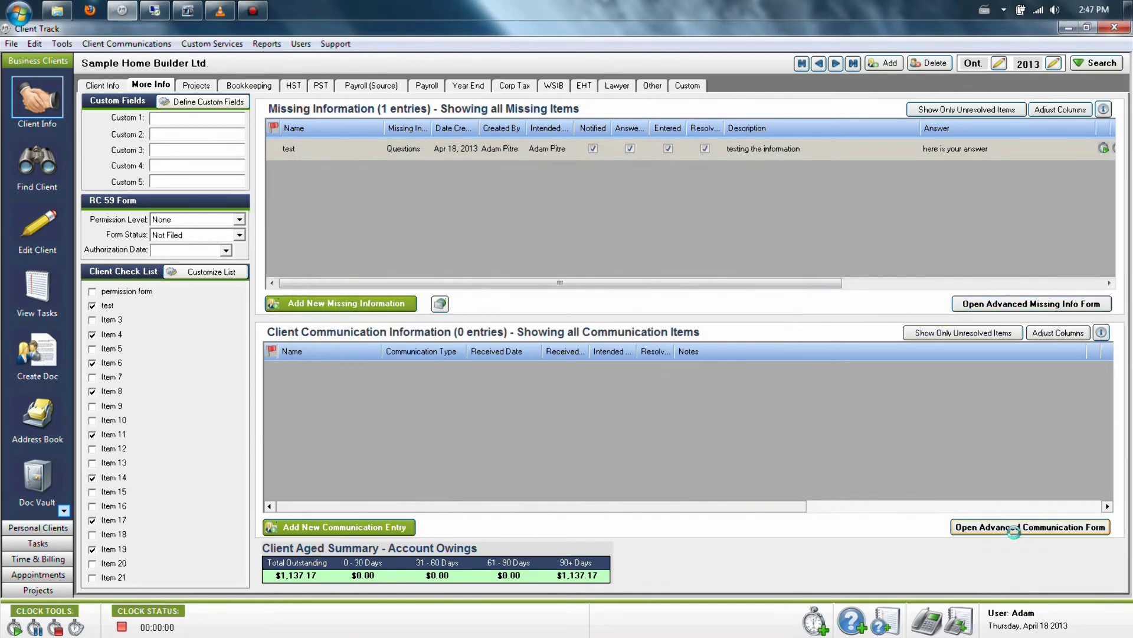
click(1015, 531)
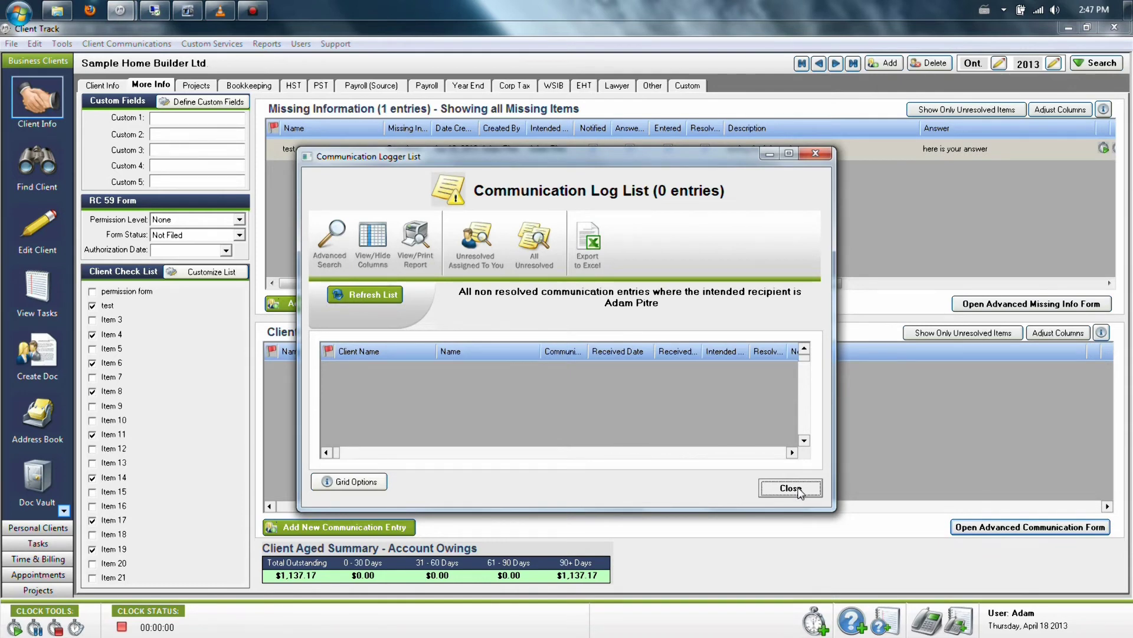
click(337, 236)
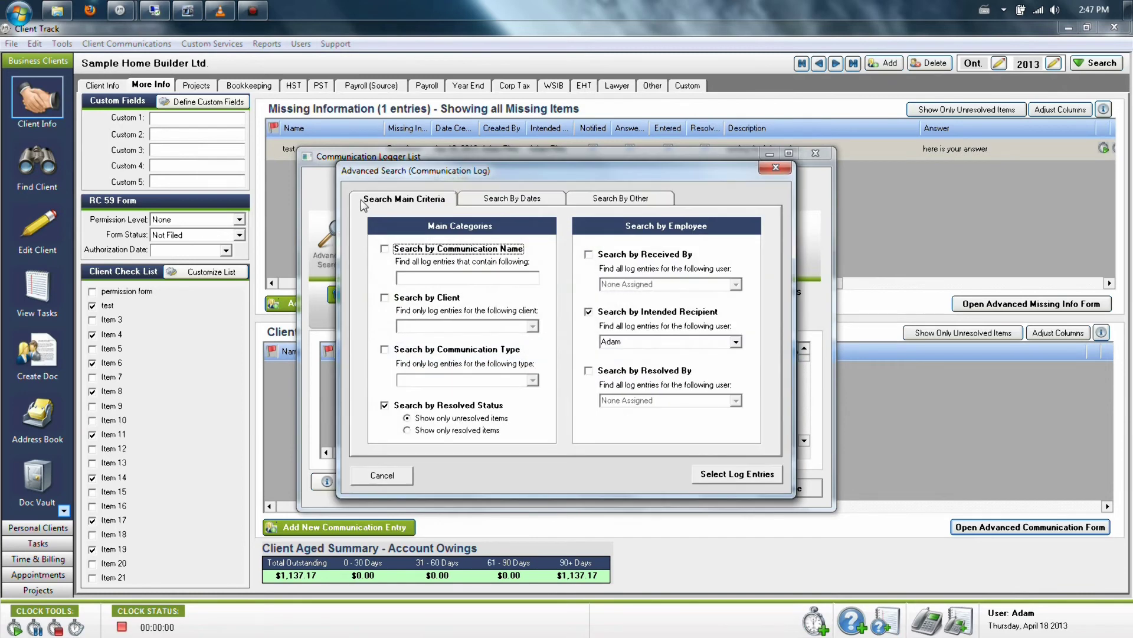
Step: Search communication entries for Sample Home Builder Ltd. only, without recipient or resolved-status filters
drag(372, 174, 442, 173)
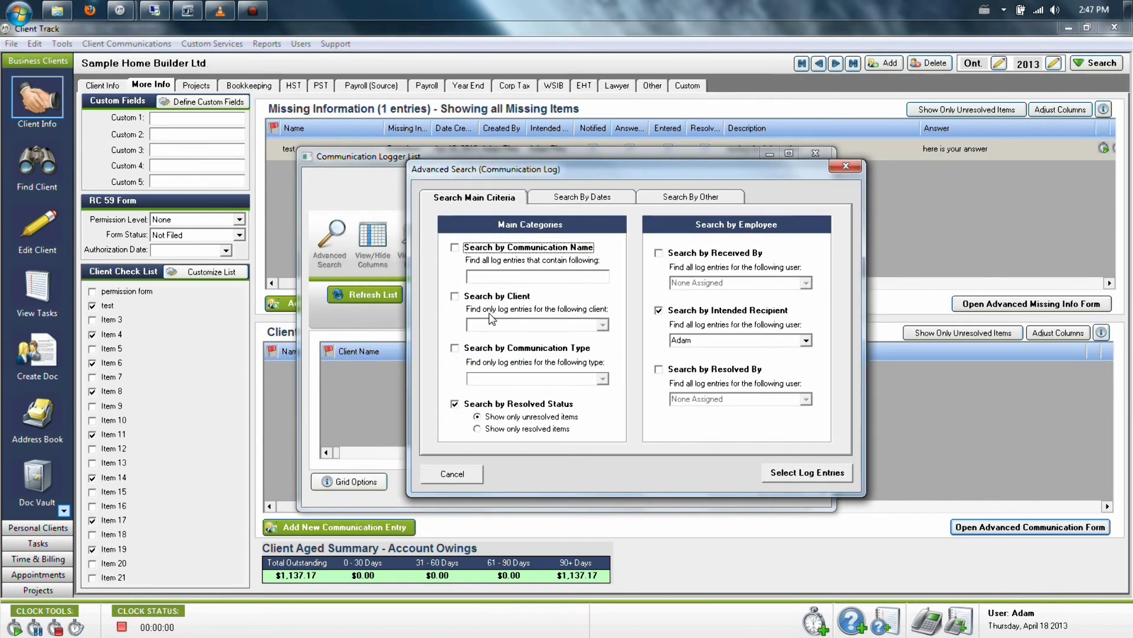
click(488, 298)
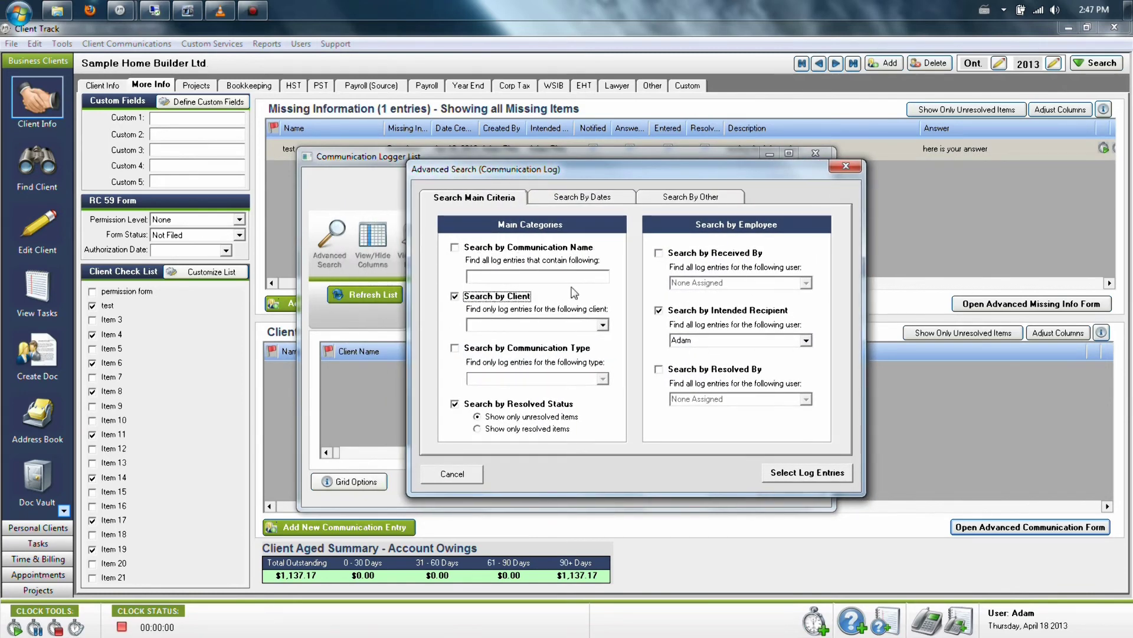
click(680, 311)
click(558, 404)
click(602, 326)
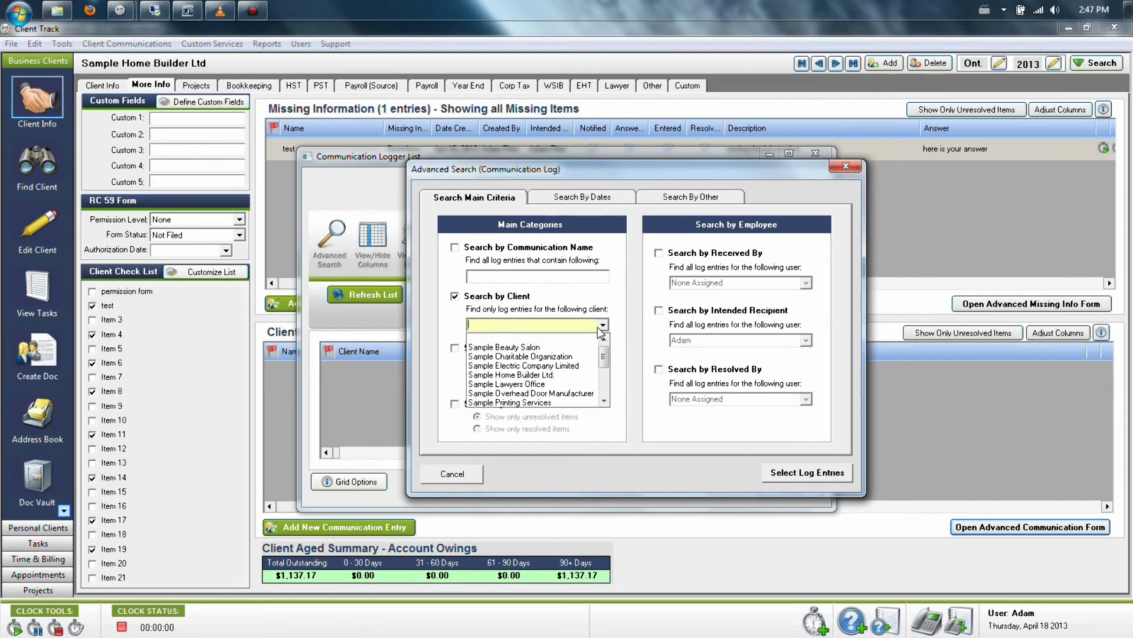
click(585, 353)
click(603, 326)
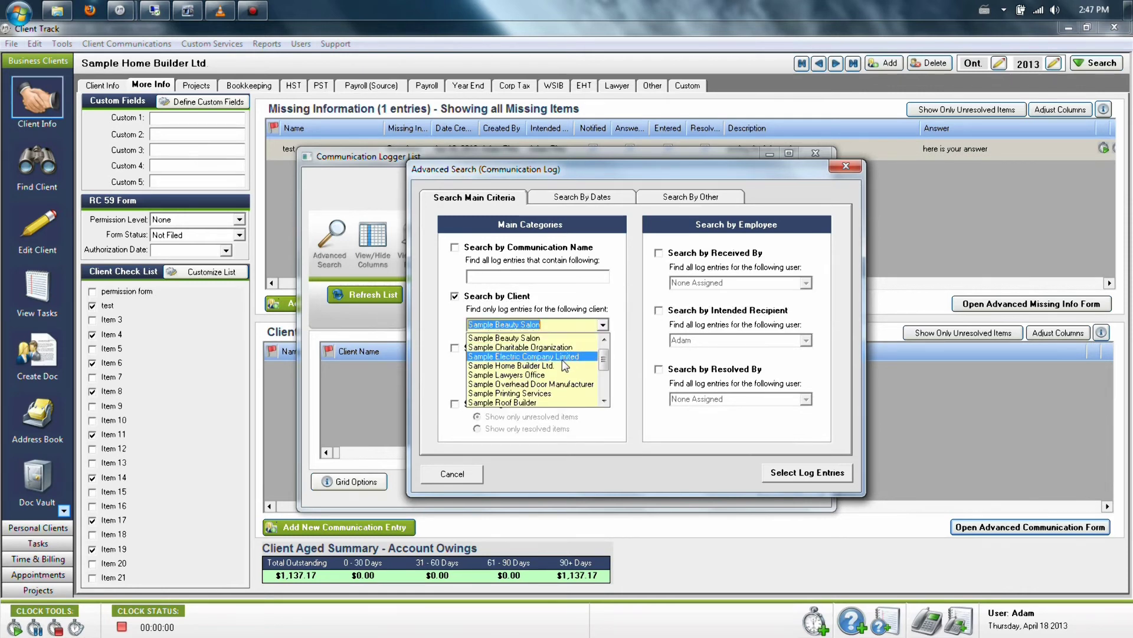
click(557, 367)
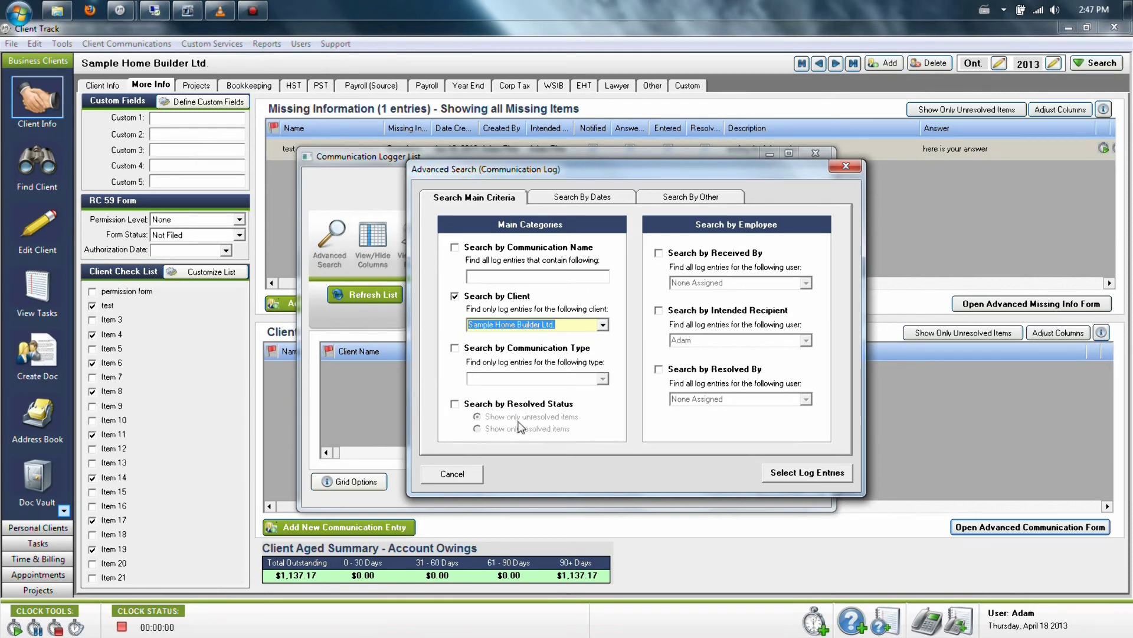
click(561, 199)
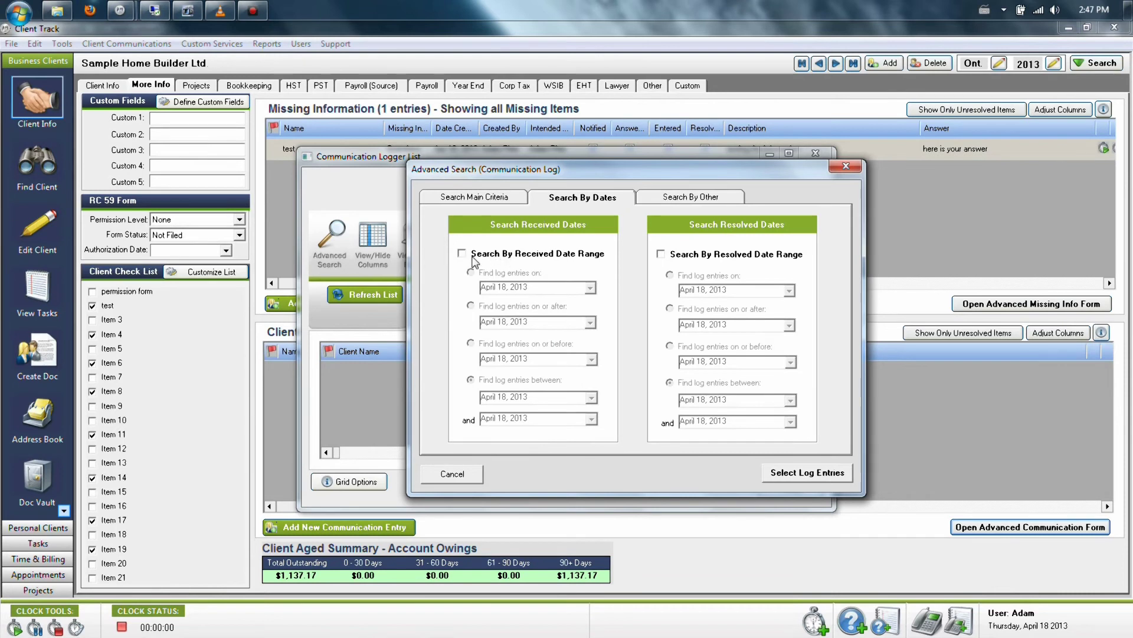
click(804, 475)
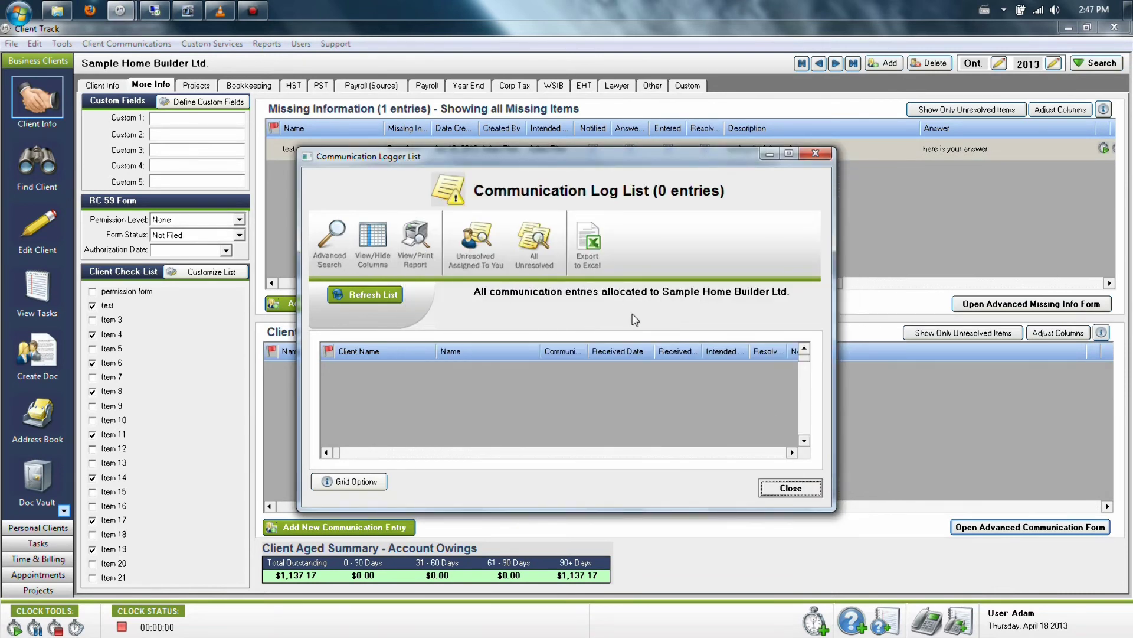
Step: Reopen advanced search, cancel it unchanged, and close the empty communication log list
click(339, 236)
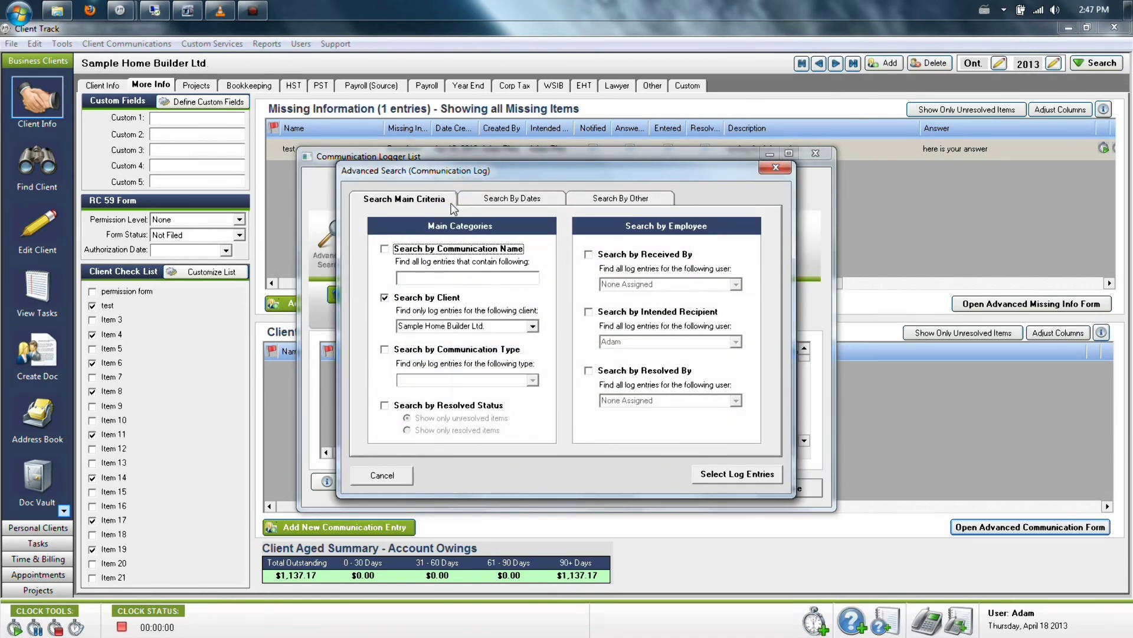
click(494, 203)
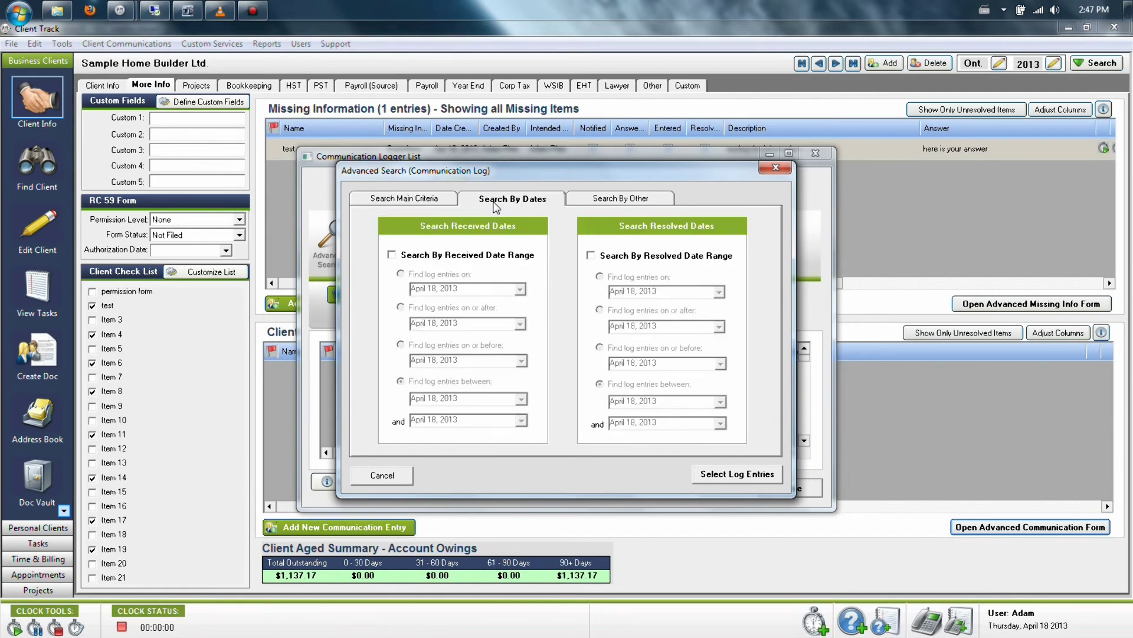
click(437, 204)
click(383, 475)
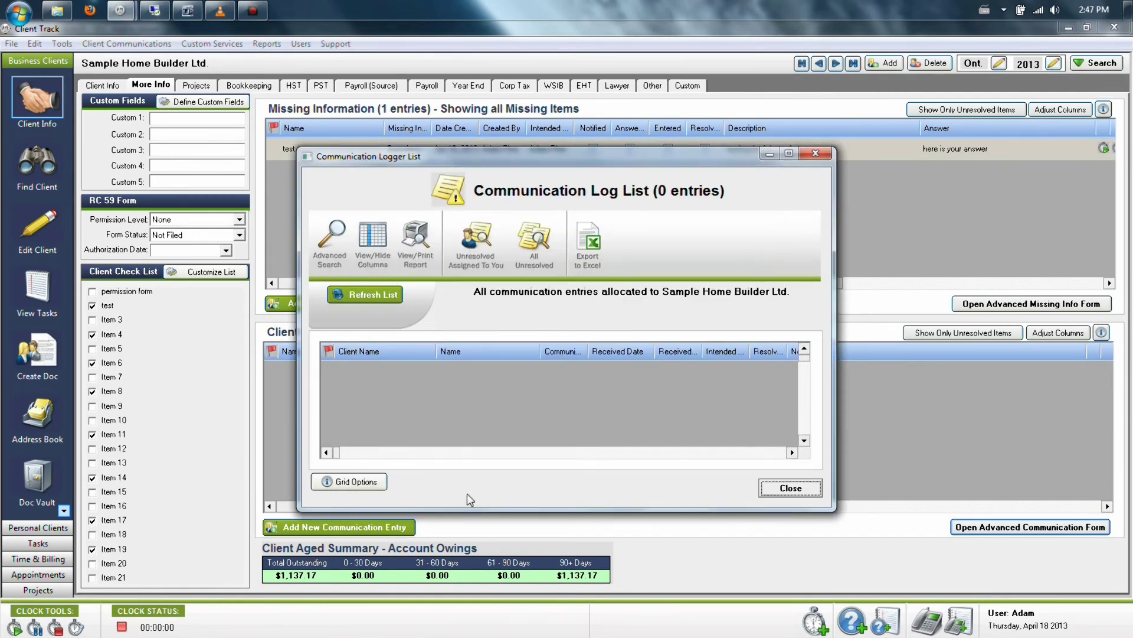
click(788, 485)
click(1032, 303)
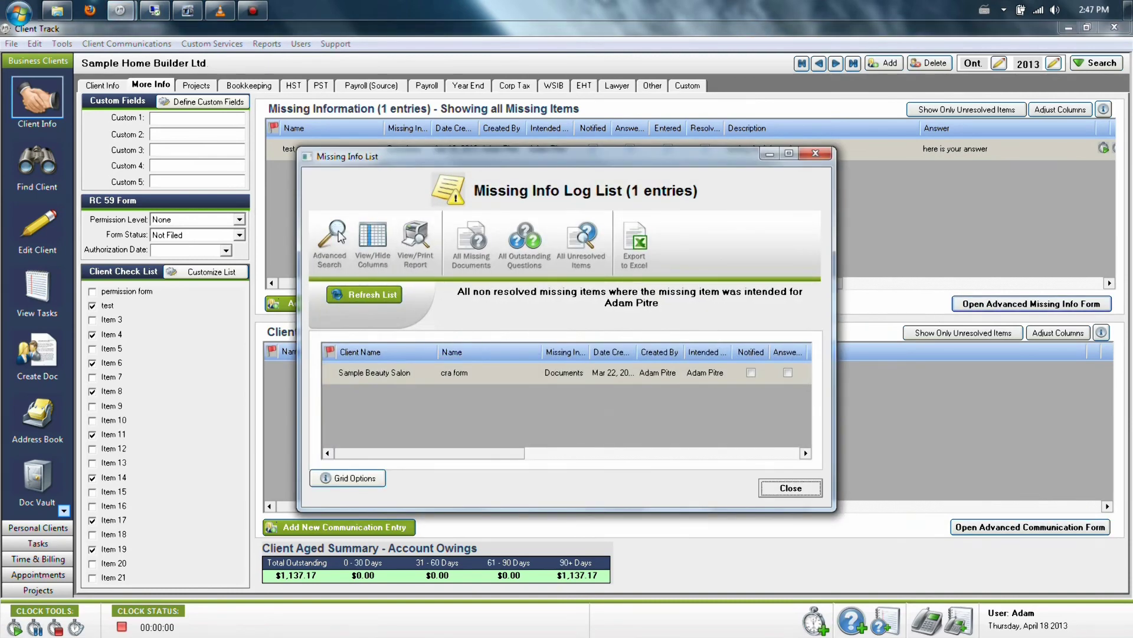
Step: Cancel a missing-info search without the recipient filter, close that list, and start a new communication entry
click(329, 239)
click(411, 415)
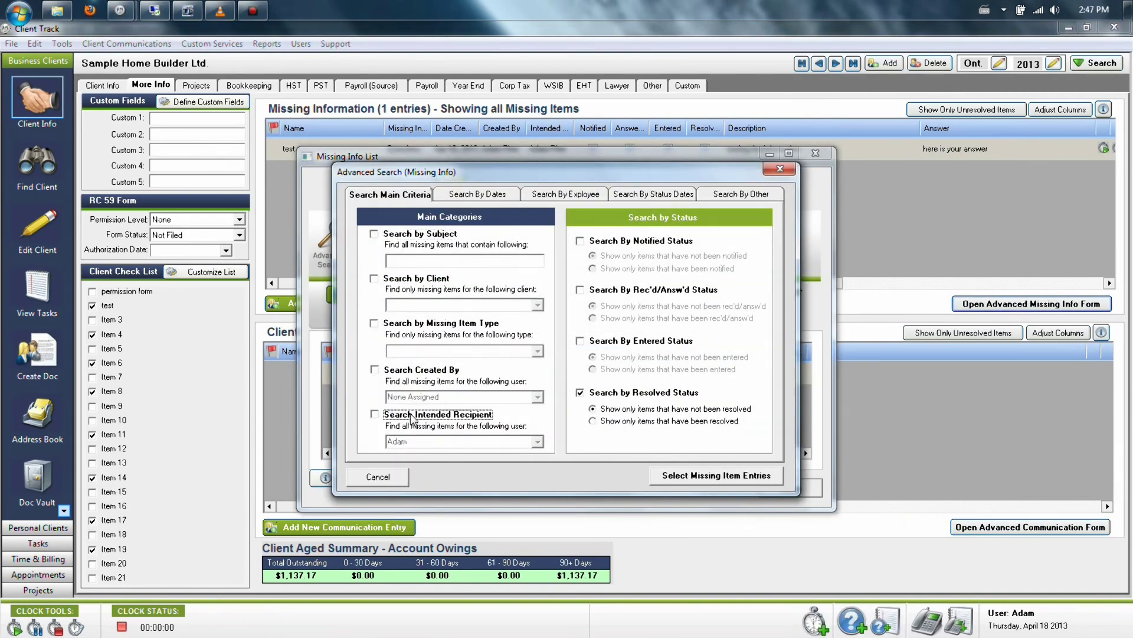
click(378, 476)
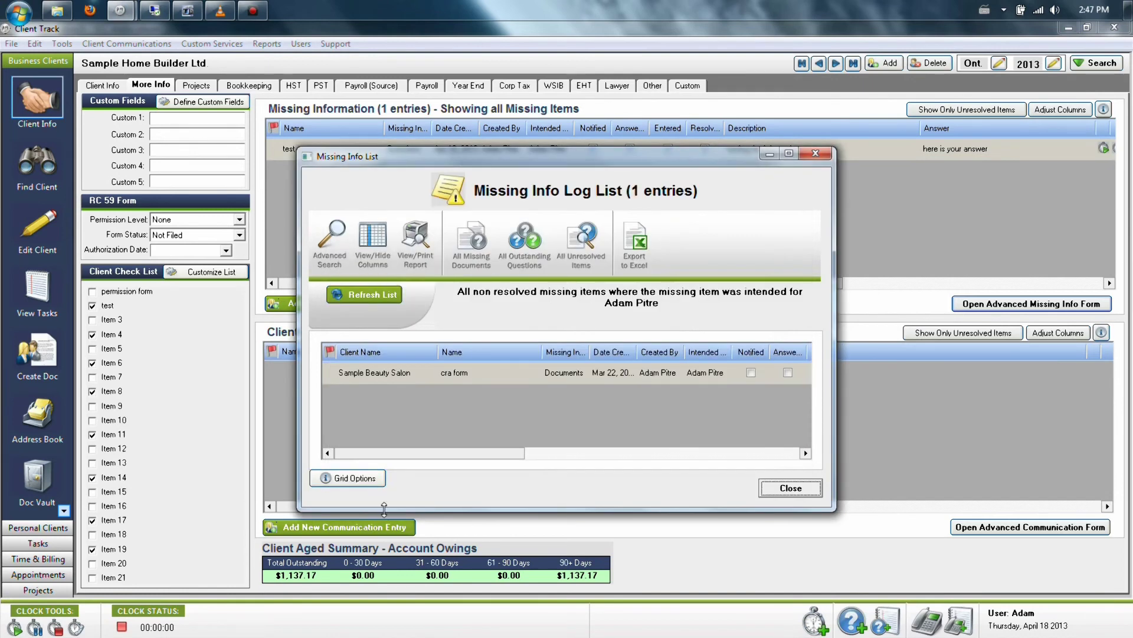
click(791, 485)
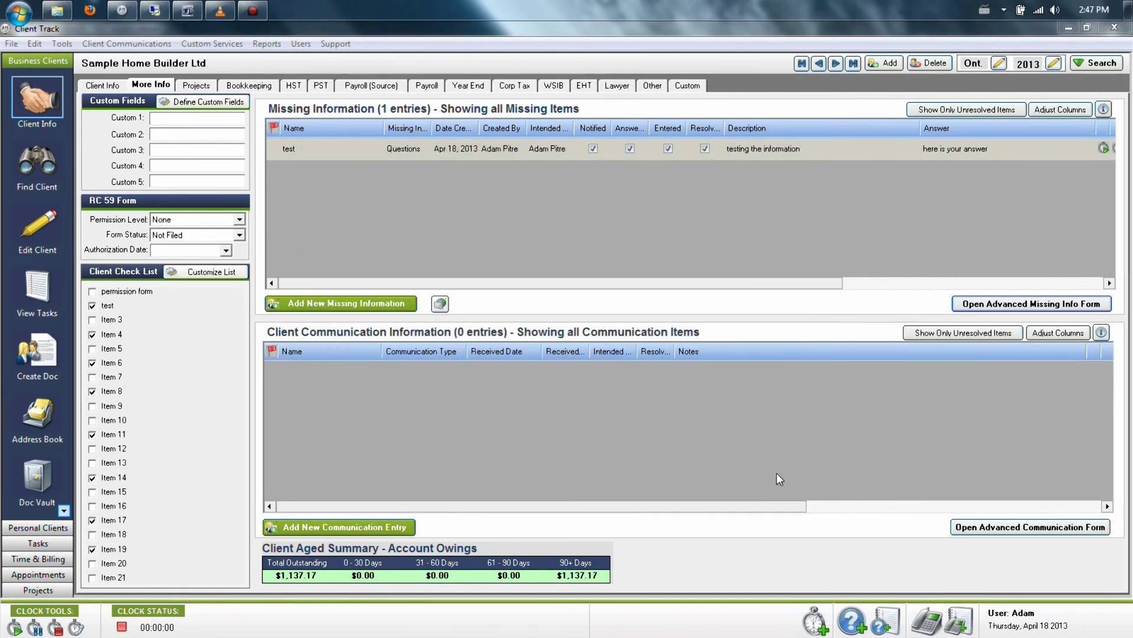
click(308, 532)
click(539, 209)
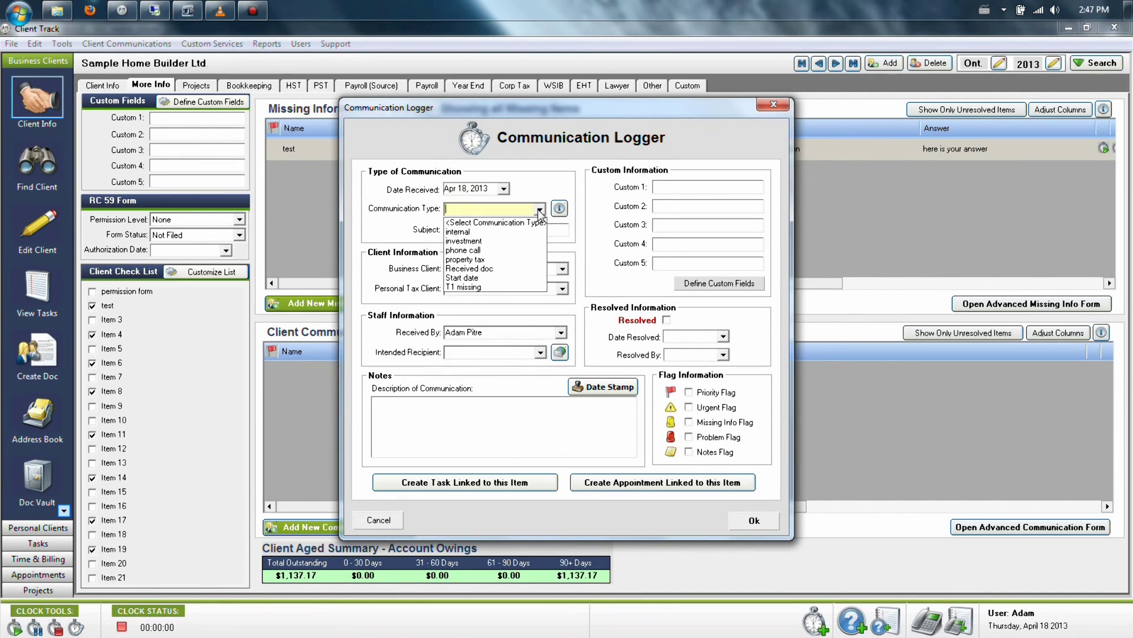
click(539, 209)
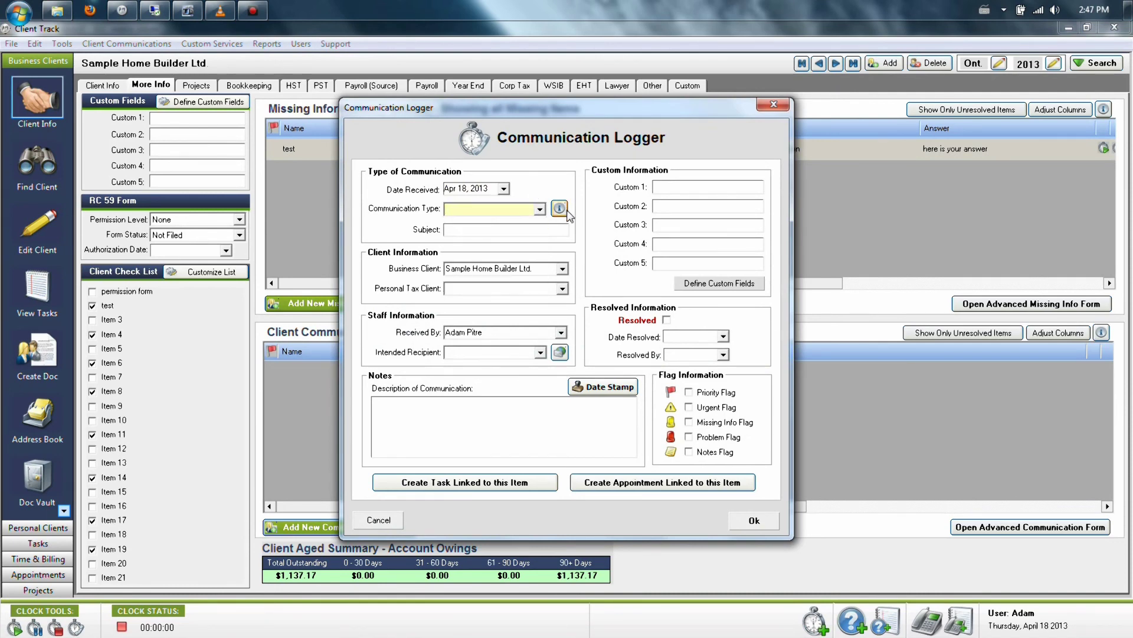
click(560, 210)
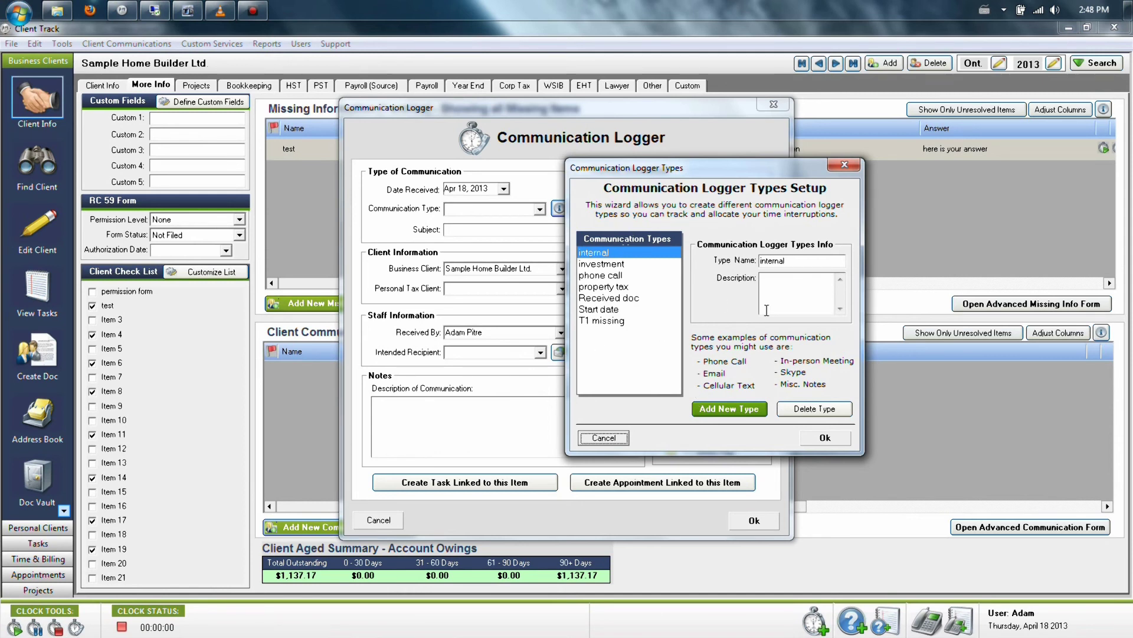
click(615, 441)
click(362, 523)
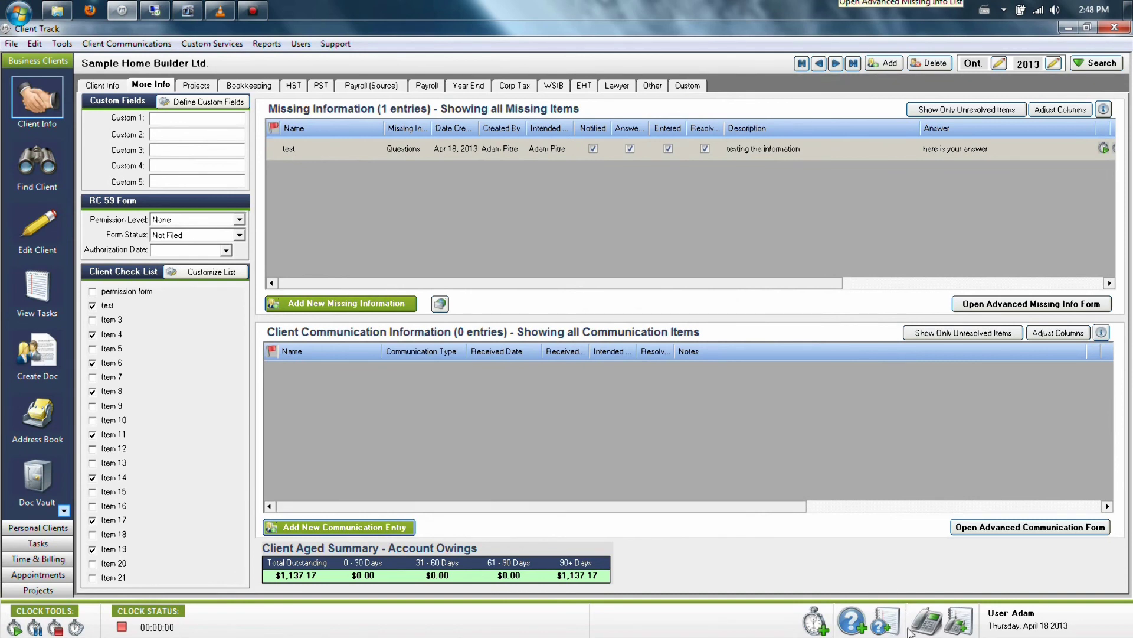